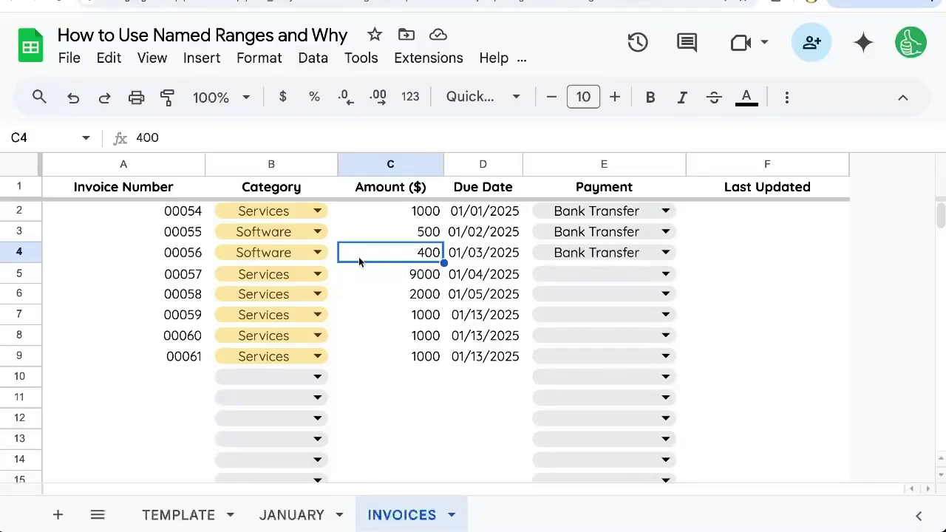
# - Review the INVOICES table by selecting column A, row 4 and invoice 00054, leaving the sheet name unchanged
pyautogui.click(169, 163)
pyautogui.click(170, 228)
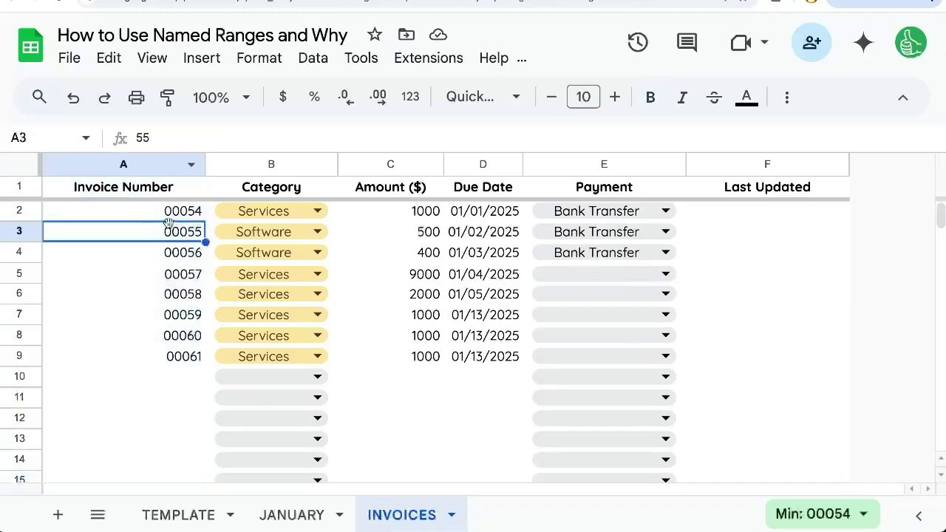
pyautogui.click(139, 165)
pyautogui.click(19, 252)
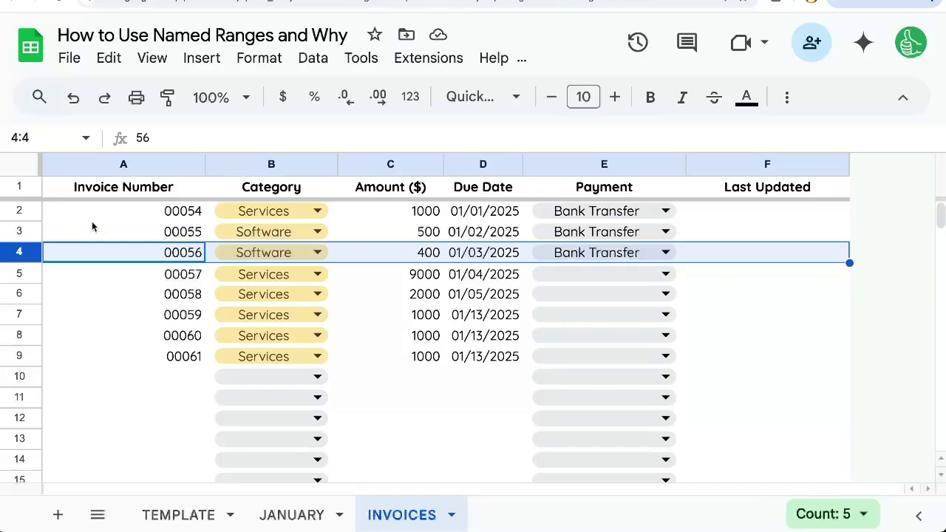
pyautogui.press('Left')
pyautogui.click(160, 219)
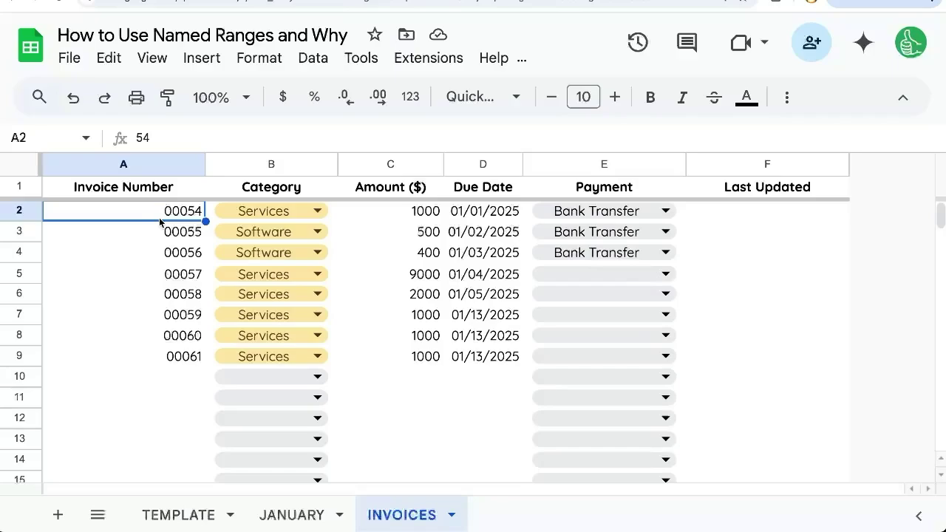
pyautogui.doubleClick(405, 520)
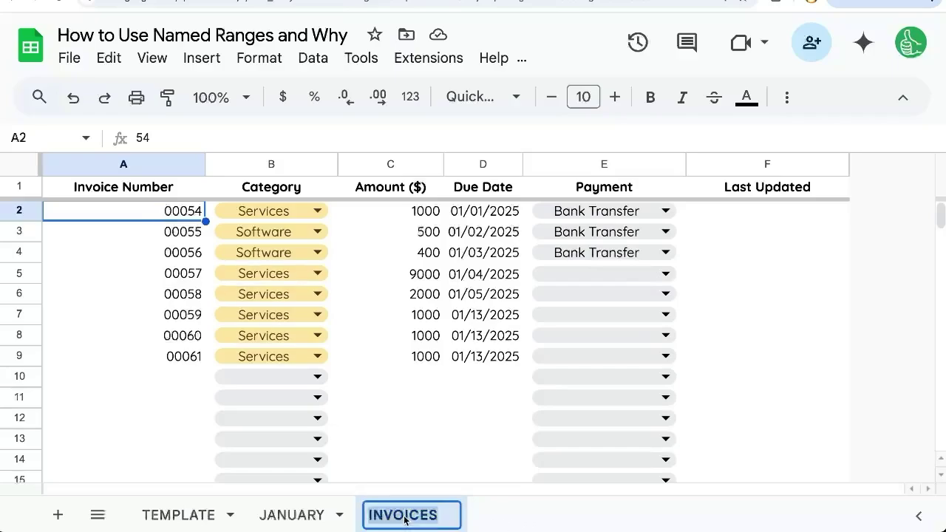
pyautogui.click(127, 201)
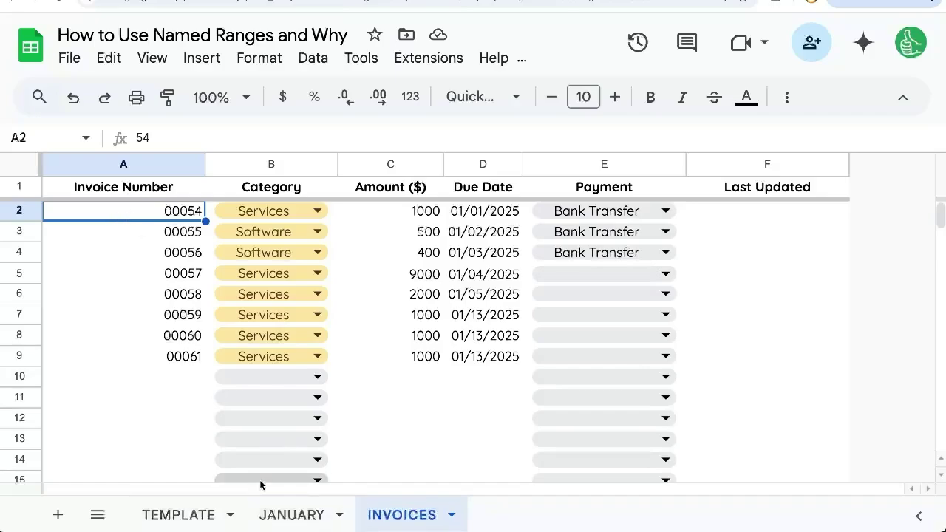
# - Add Sheet3, test =INVOICES!A2 in A1, clear it, and return to INVOICES
pyautogui.click(58, 516)
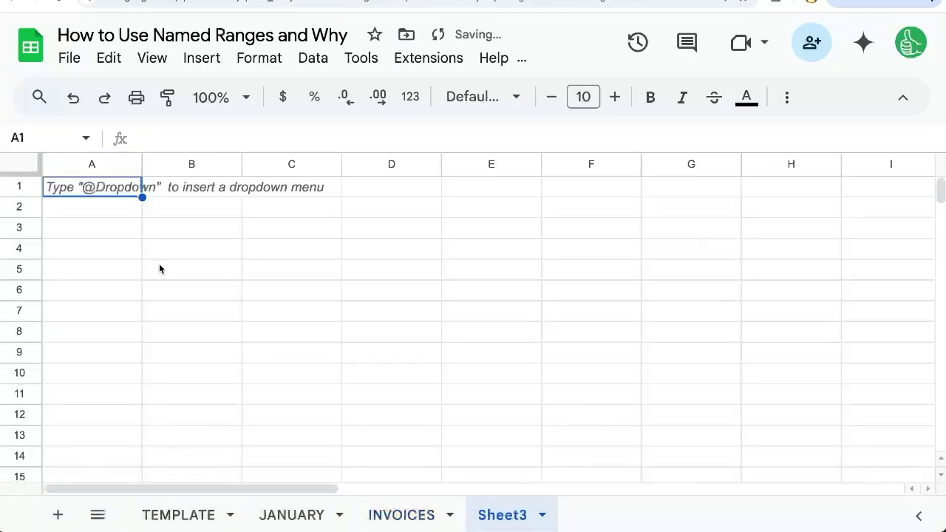
pyautogui.write('=INVOICES!A2')
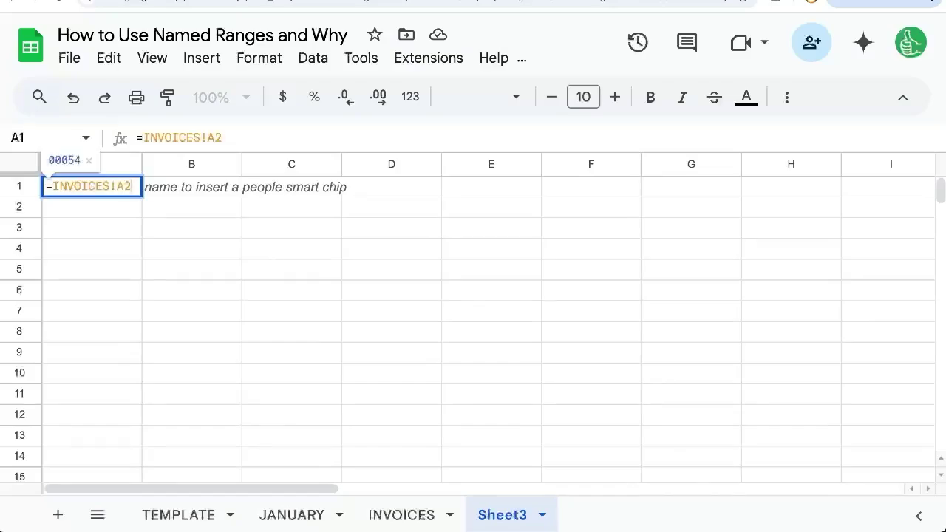
pyautogui.press('Return')
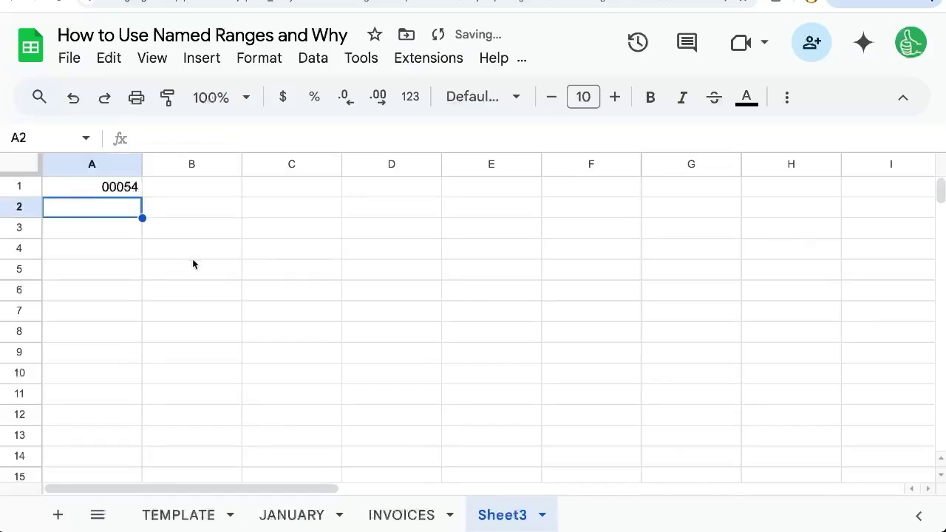
pyautogui.click(111, 186)
pyautogui.press('Delete')
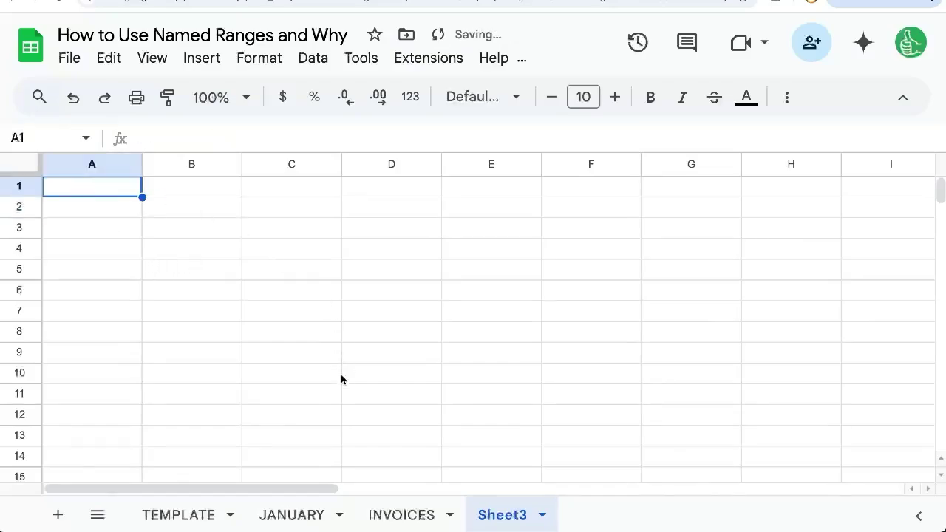
pyautogui.click(383, 515)
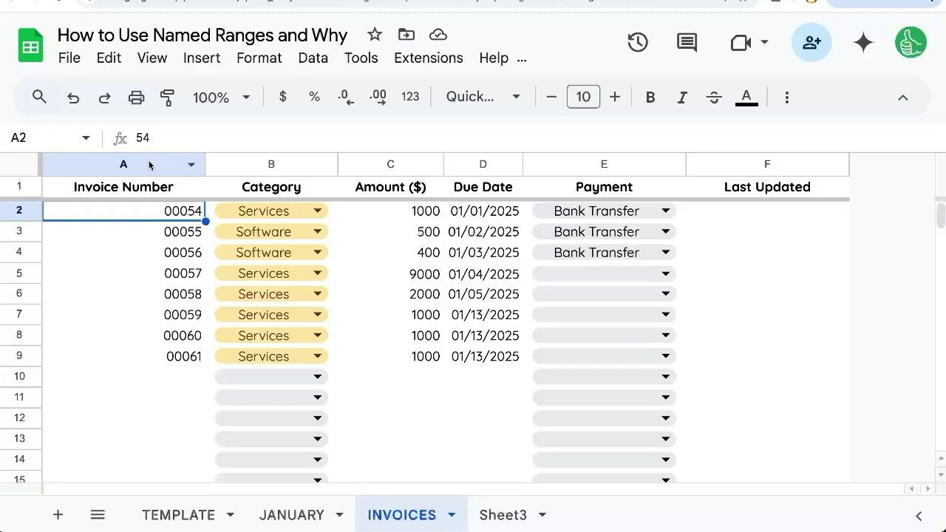
# - Try naming column A 'invoiceNumbers' in the Name box and dismiss the invalid-name error
pyautogui.click(149, 163)
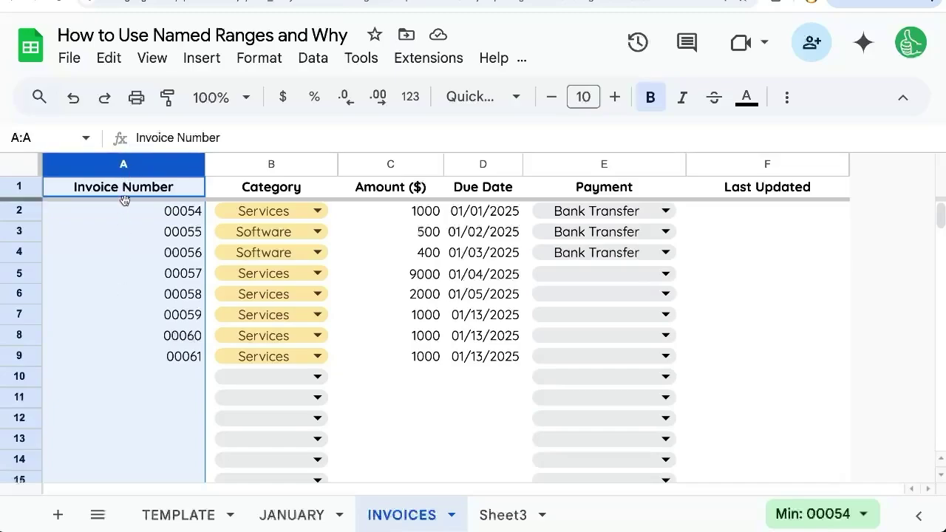
pyautogui.click(65, 138)
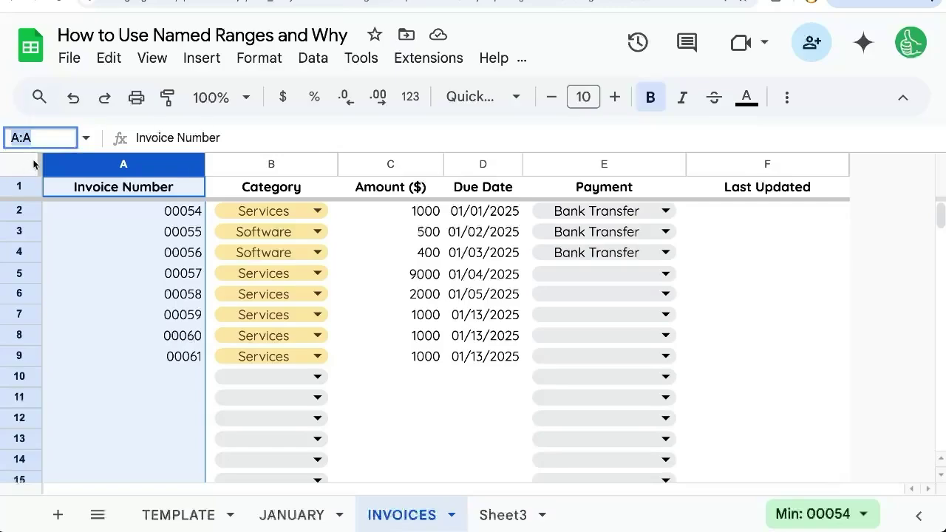
pyautogui.click(54, 137)
pyautogui.press('BackSpace')
pyautogui.press('BackSpace')
pyautogui.press('BackSpace')
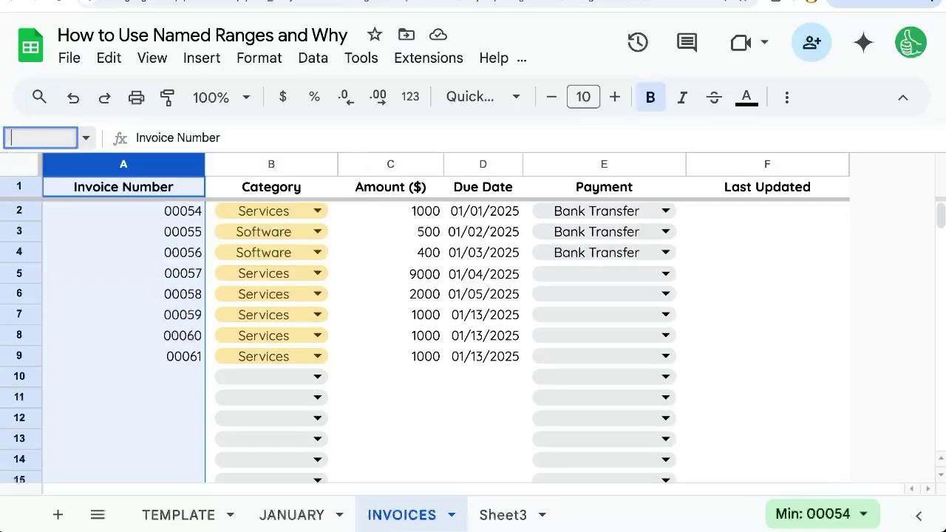
pyautogui.write('invoiceNumbers')
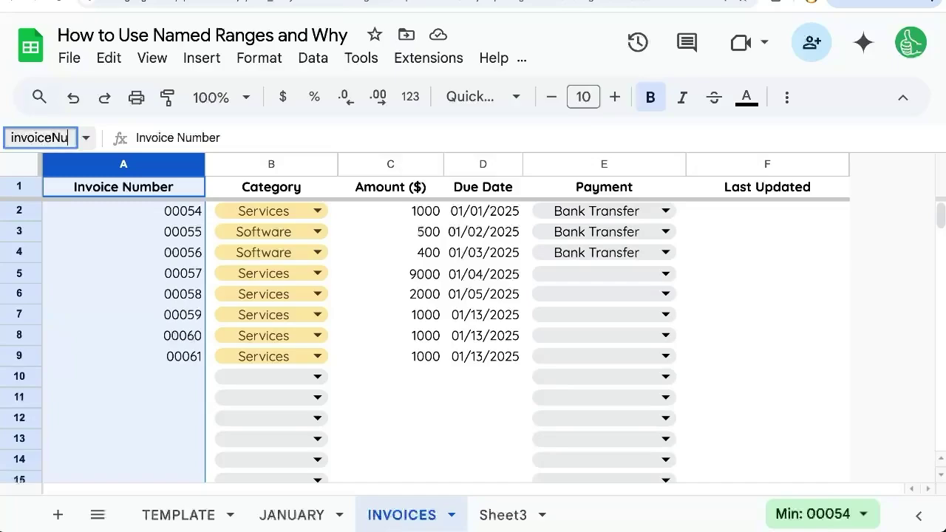
pyautogui.click(44, 138)
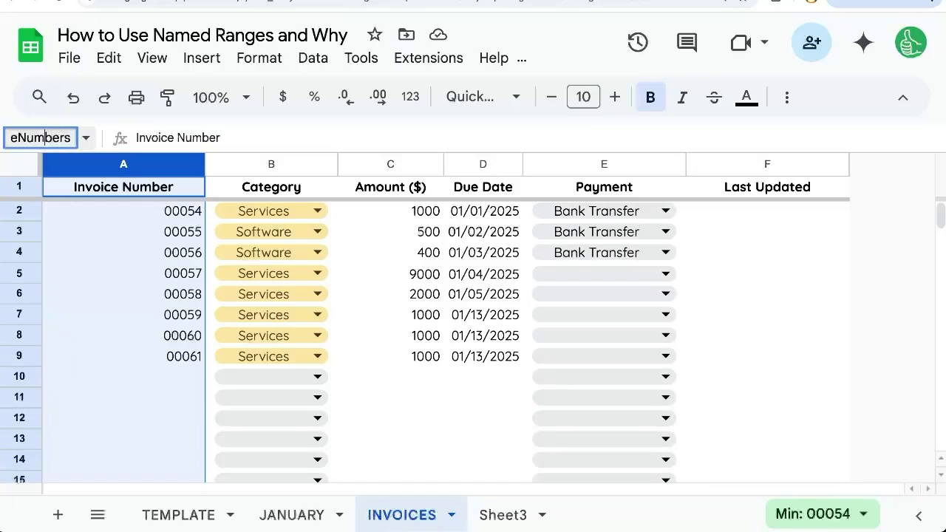
pyautogui.press('Return')
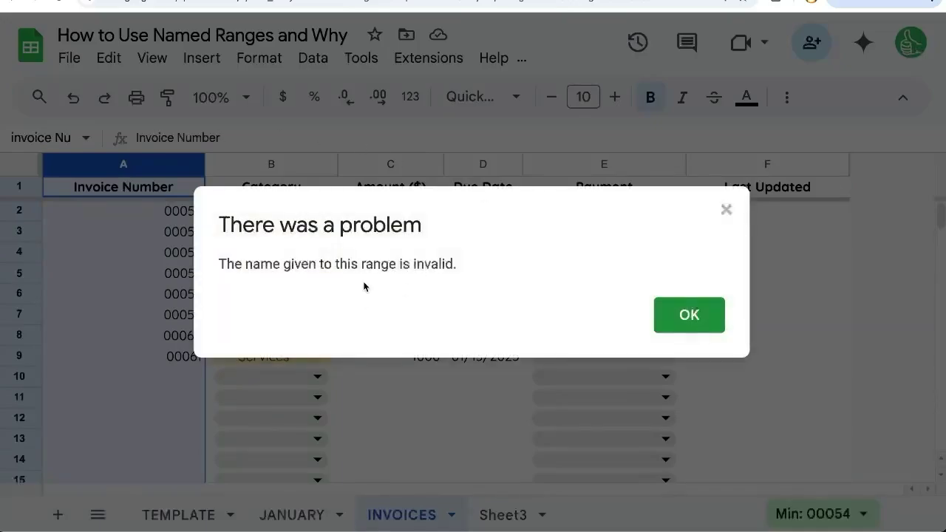
pyautogui.click(669, 314)
pyautogui.click(48, 143)
pyautogui.press('BackSpace')
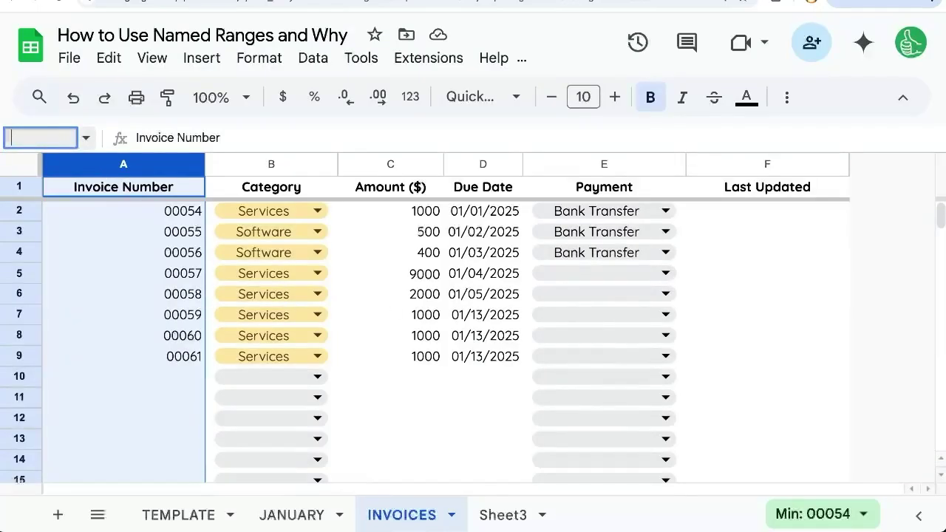
# - Select the Due Date column D and start naming it InvoiceDa
pyautogui.click(466, 162)
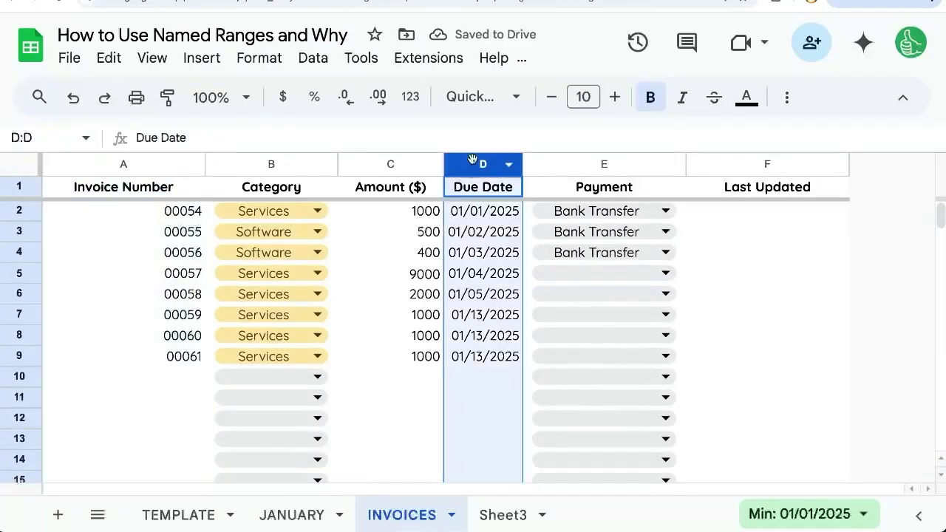
pyautogui.click(50, 139)
pyautogui.write('InvoiceDa')
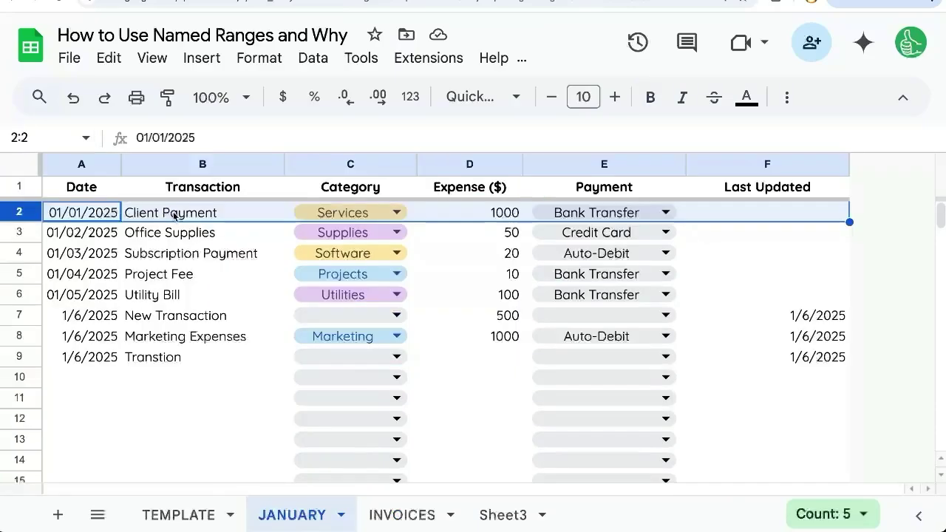
# - Name the Client Payment cell B2 on JANUARY 'firstTransaction' via the Name box
pyautogui.click(174, 214)
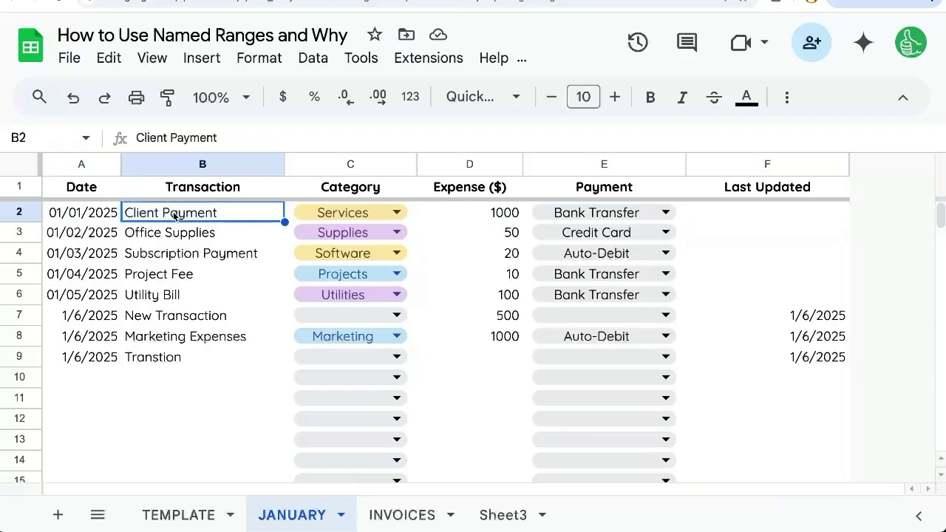
pyautogui.click(43, 138)
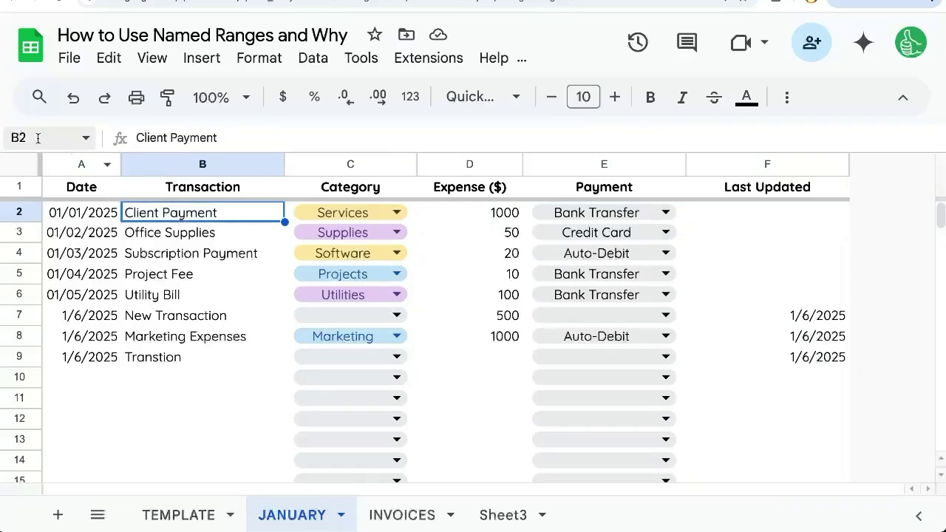
pyautogui.press('BackSpace')
pyautogui.write('firstTransaction')
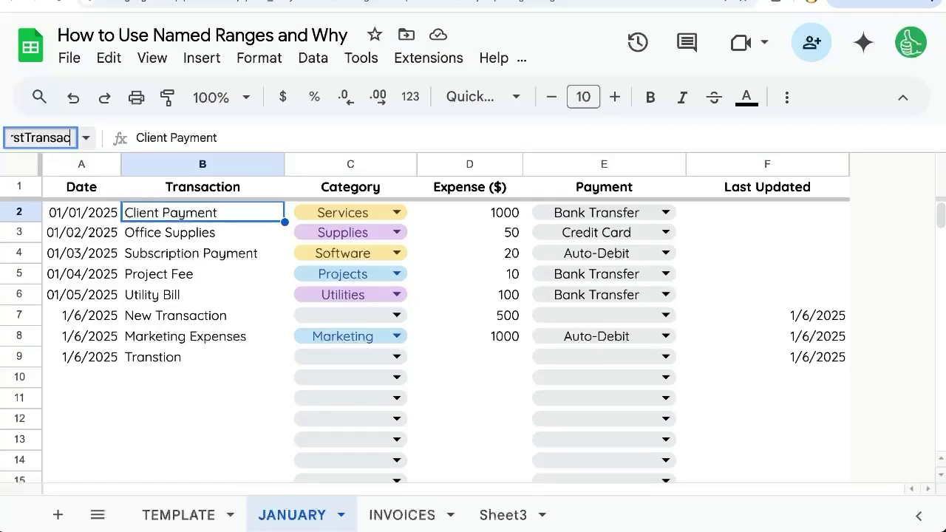
pyautogui.press('Return')
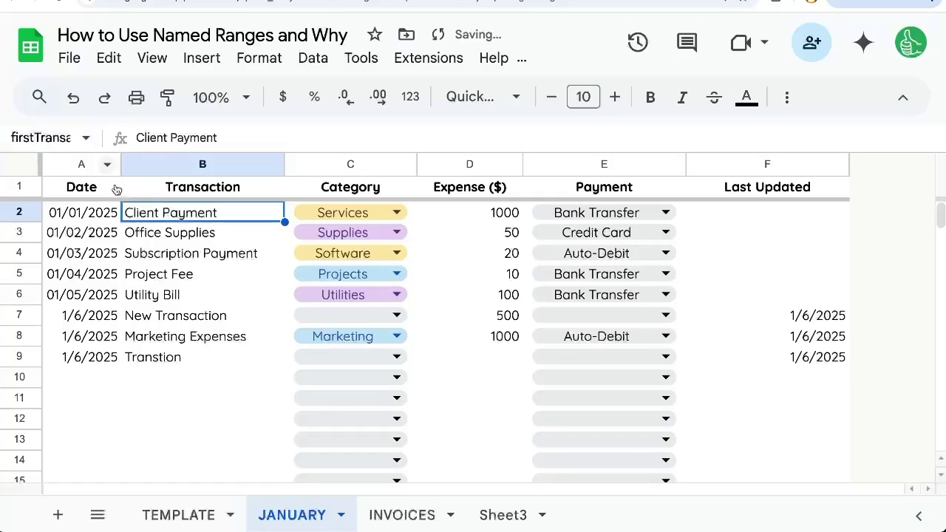
# - Enter =firstTransaction in Sheet3 A3, check its result, then return to JANUARY
pyautogui.click(503, 515)
pyautogui.click(101, 230)
pyautogui.write('=')
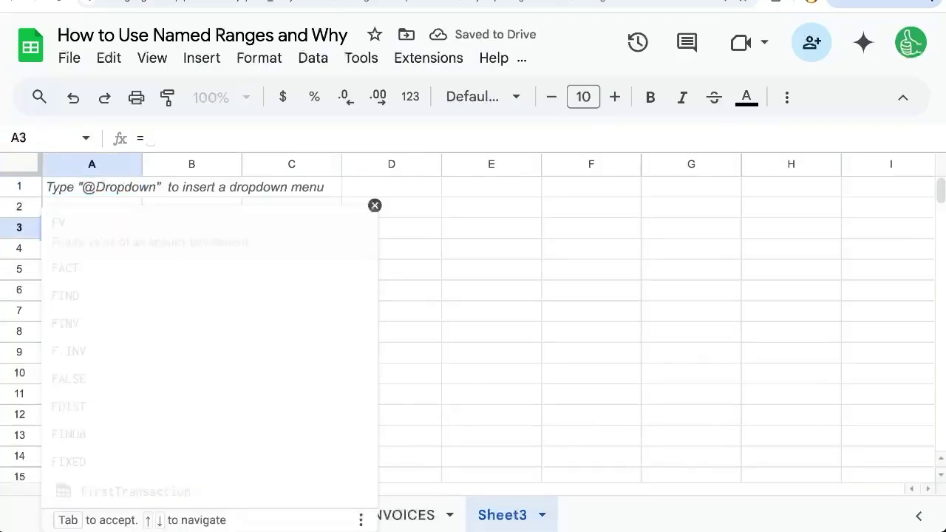
pyautogui.write('first')
pyautogui.press('Tab')
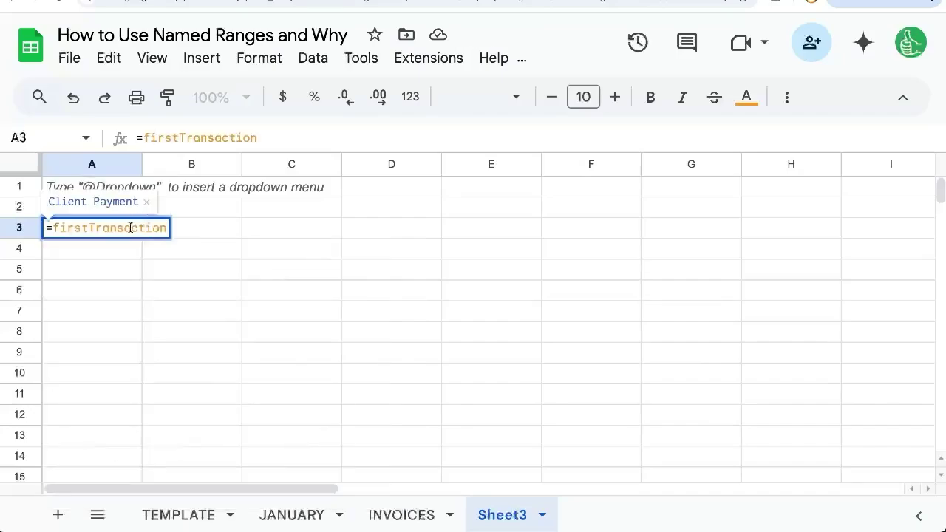
pyautogui.press('Return')
pyautogui.click(106, 219)
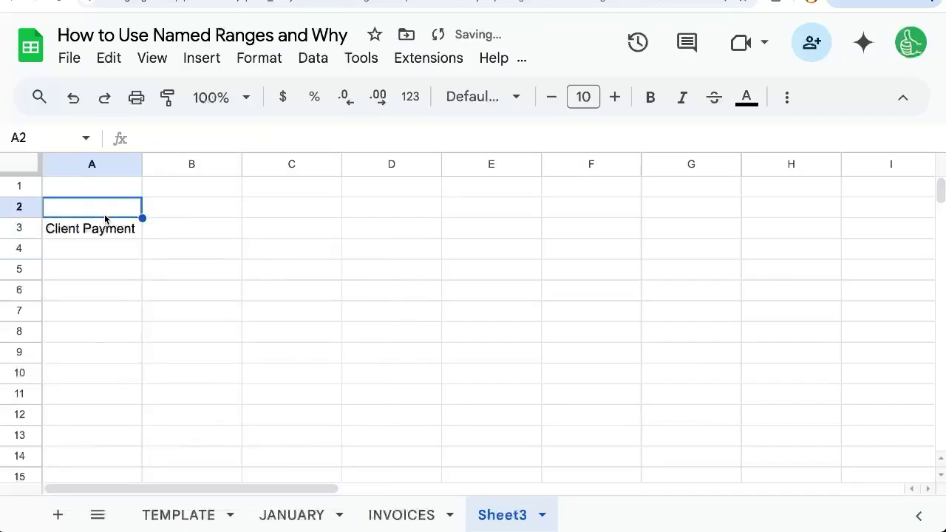
pyautogui.click(96, 228)
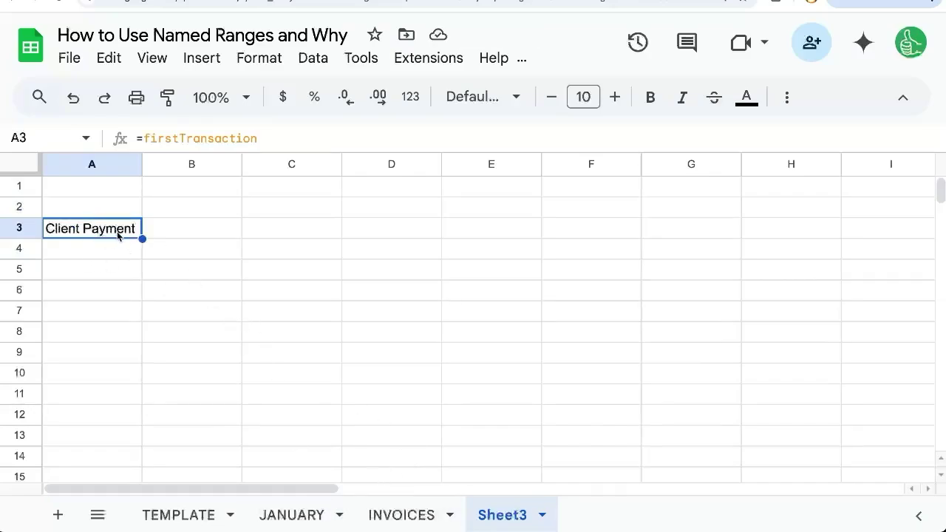
pyautogui.click(291, 515)
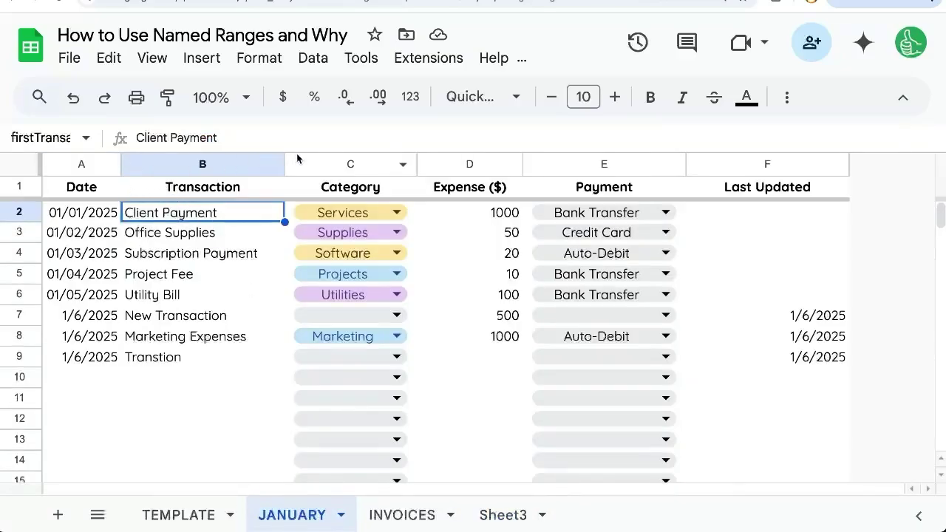
# - Sort JANUARY Z to A by Transaction and check Sheet3 A3's updated result
pyautogui.click(271, 169)
pyautogui.click(354, 431)
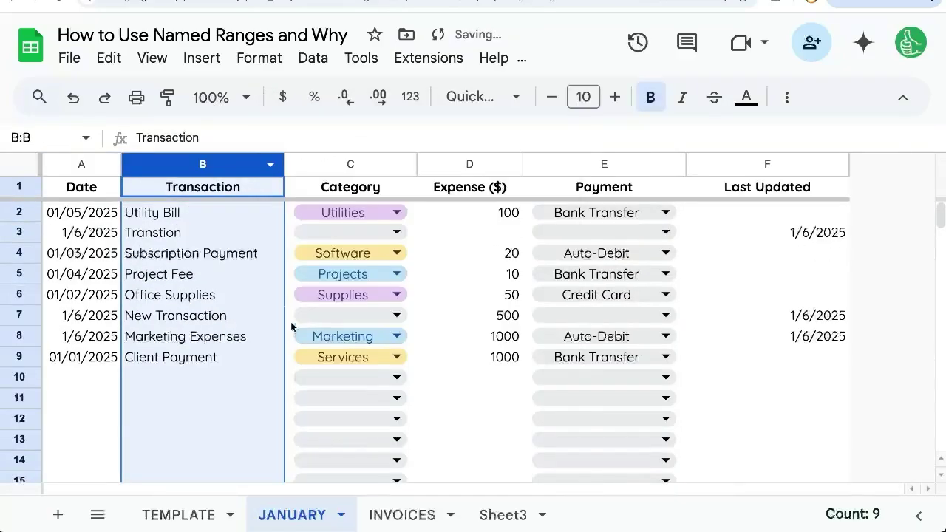
pyautogui.click(223, 233)
pyautogui.click(281, 216)
pyautogui.click(473, 510)
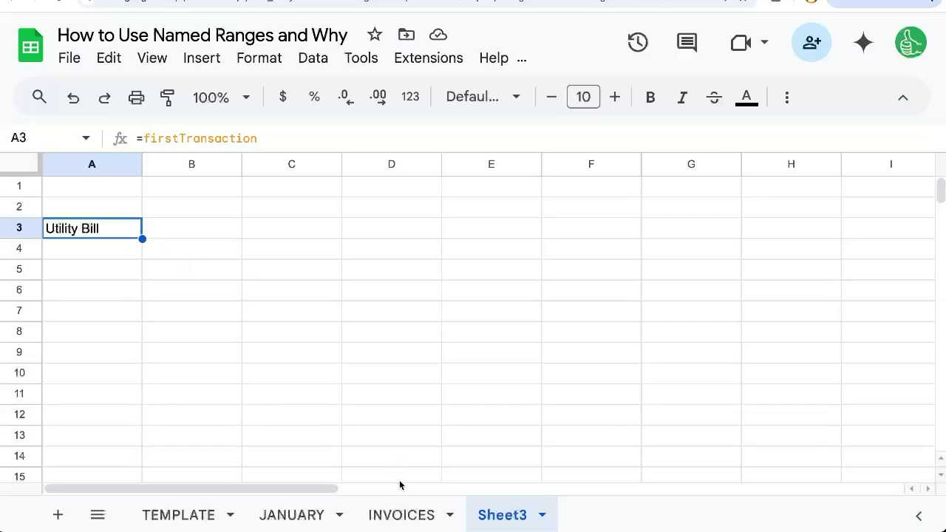
# - Glance at the INVOICES invoice numbers, then clear Sheet3 A3 for a new formula
pyautogui.click(402, 515)
pyautogui.click(157, 218)
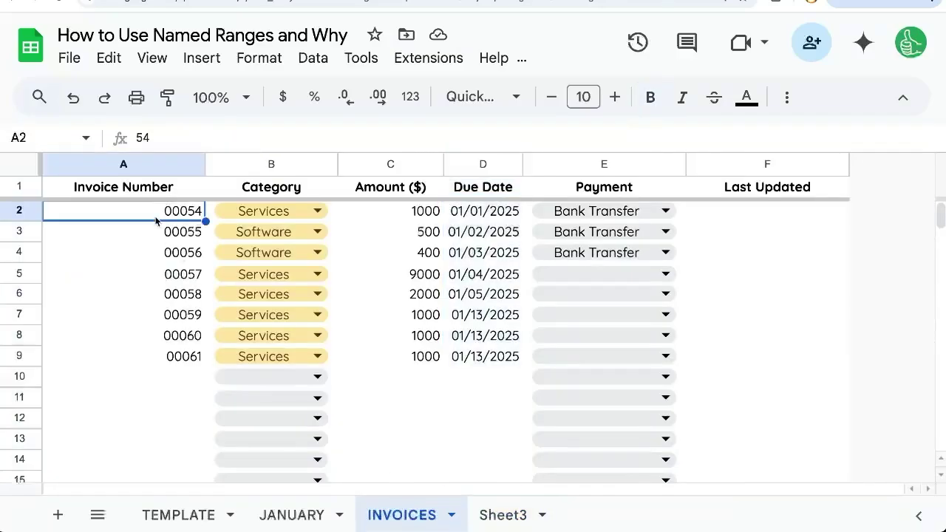
pyautogui.click(518, 518)
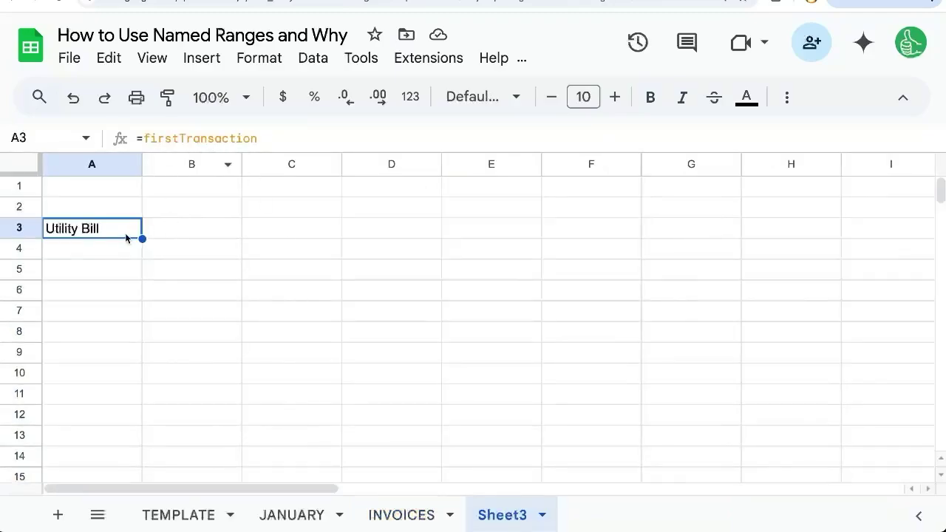
pyautogui.press('Delete')
# - Enter =FILTER(invoiceNumbers, invoiceNumbers>0) in Sheet3 A3 using autocompleted range names
pyautogui.write('=FILTER(invoice')
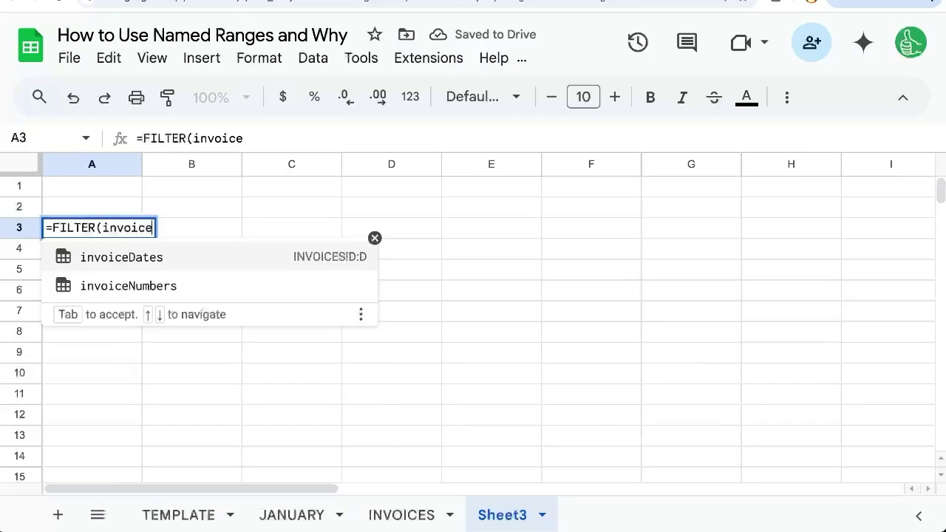
pyautogui.press('Down')
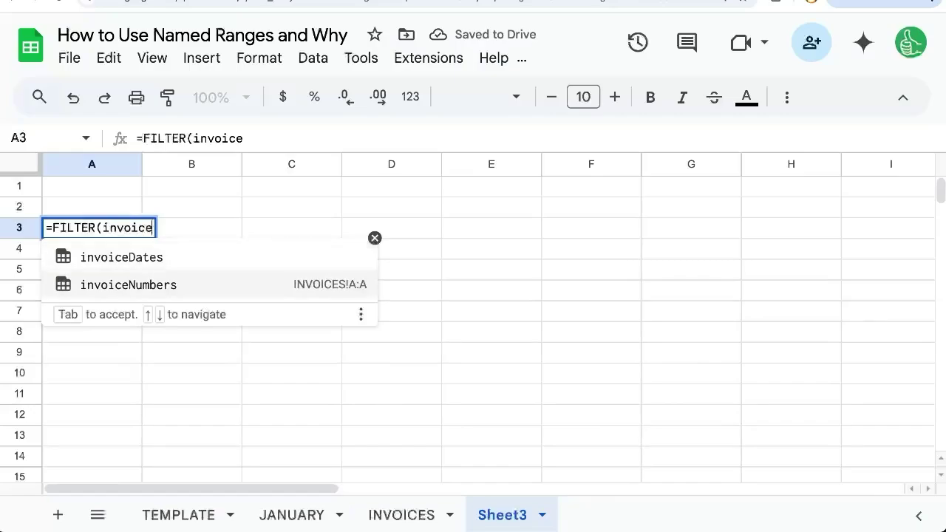
pyautogui.press('Tab')
pyautogui.write(', ')
pyautogui.write('invoic')
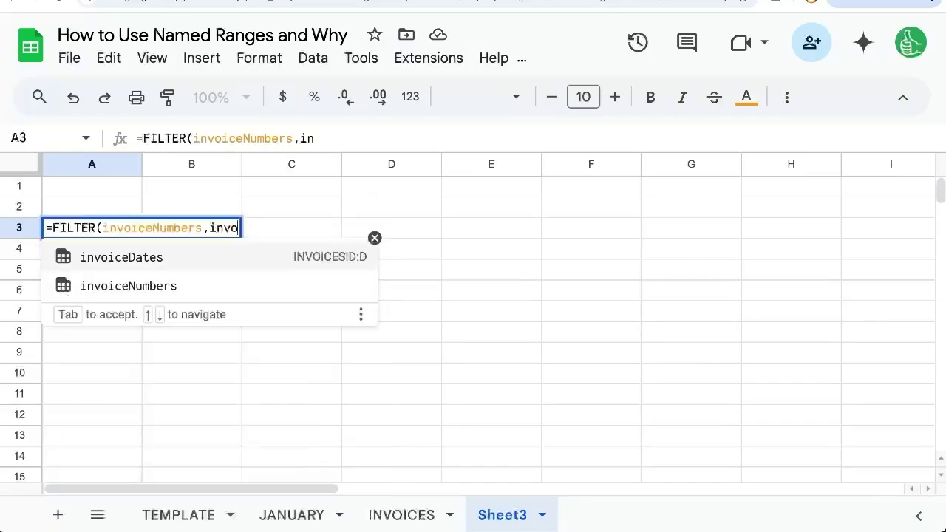
pyautogui.press('Down')
pyautogui.press('Tab')
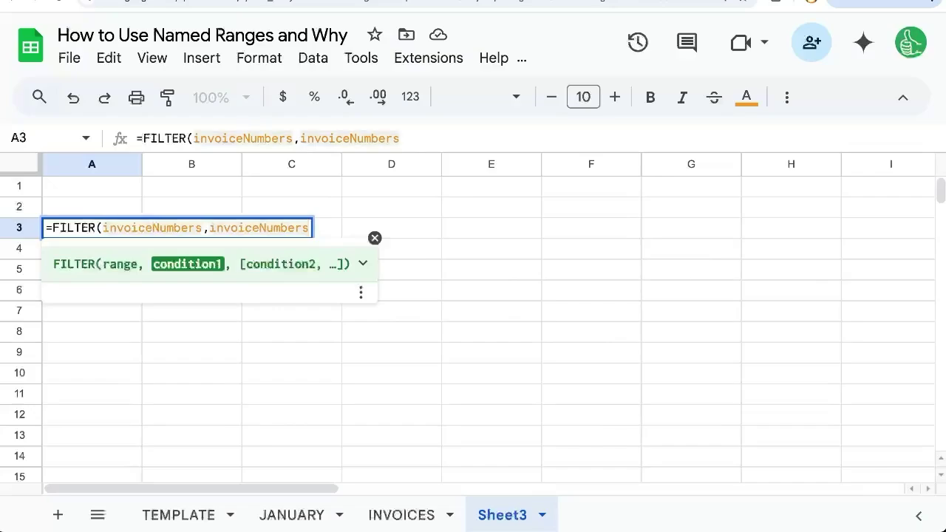
pyautogui.write('>0')
pyautogui.press('Return')
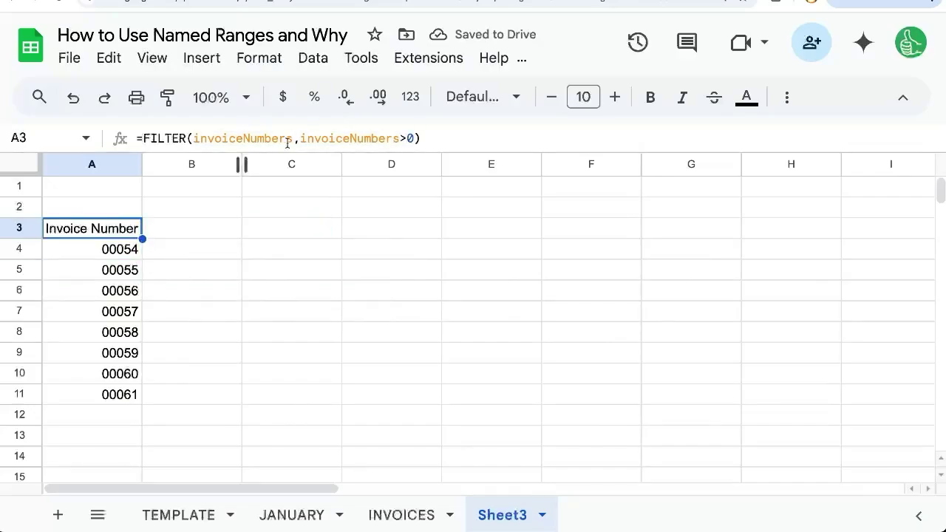
# - Revise the FILTER condition to ISNUMBER(invoiceNumbers) and reopen the formula for editing
pyautogui.click(299, 138)
pyautogui.write('ISN')
pyautogui.press('Tab')
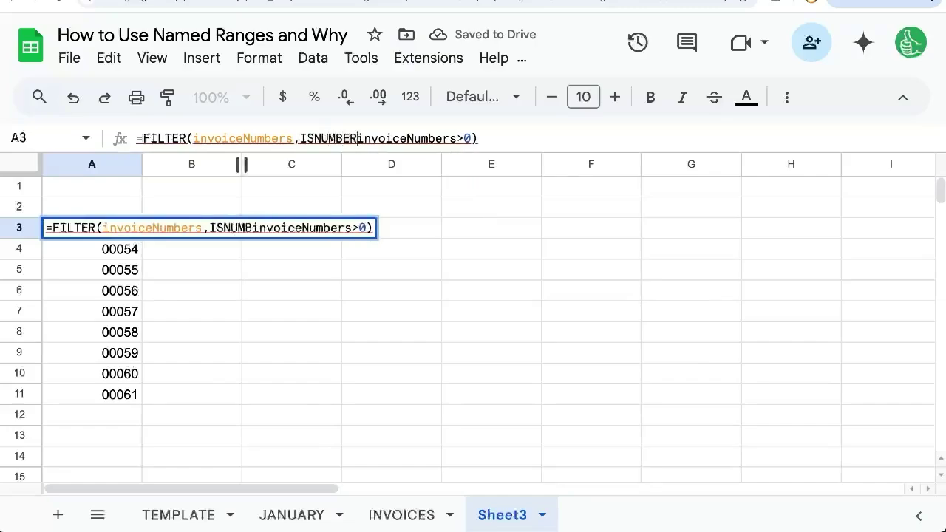
pyautogui.press('End')
pyautogui.press('BackSpace')
pyautogui.press('BackSpace')
pyautogui.press('BackSpace')
pyautogui.press('Return')
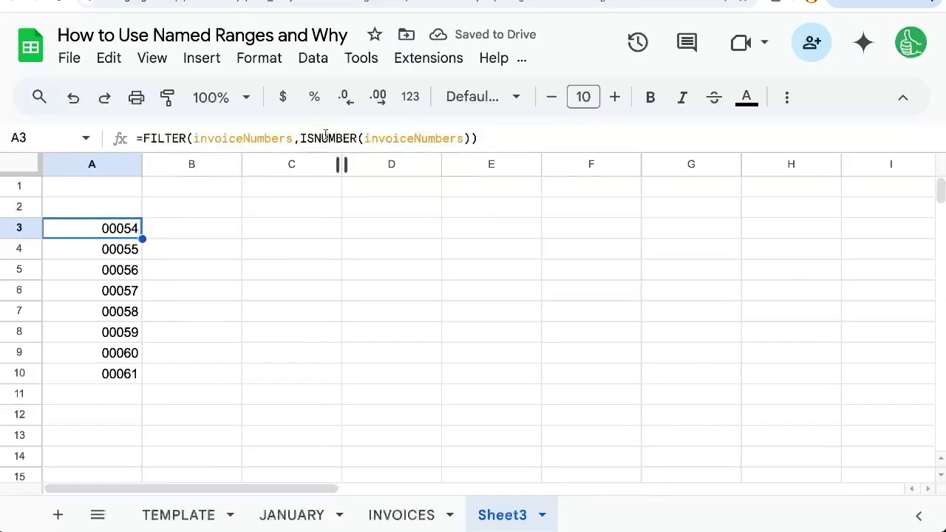
pyautogui.click(190, 138)
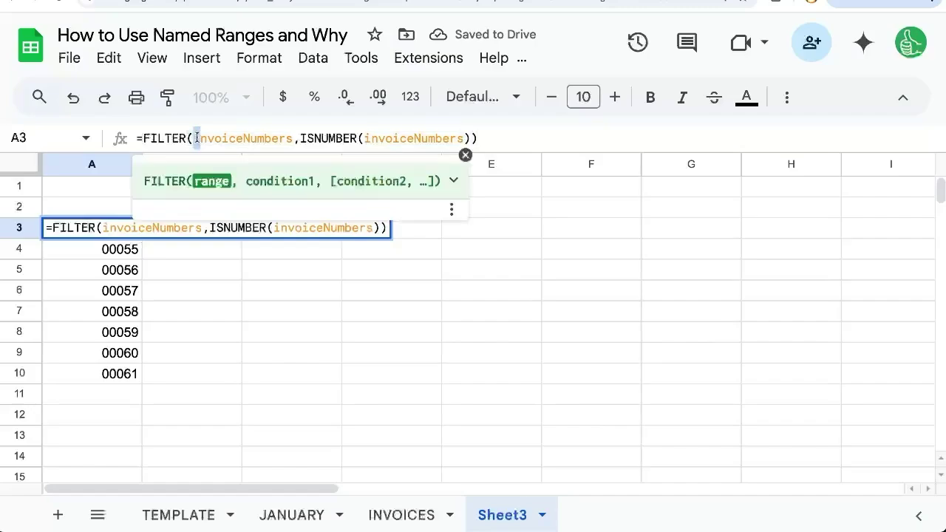
pyautogui.click(412, 516)
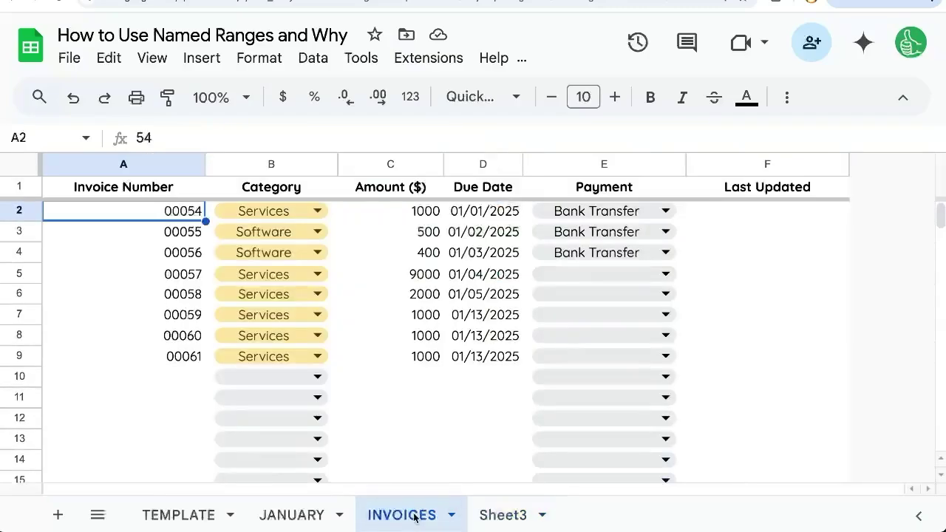
pyautogui.click(145, 159)
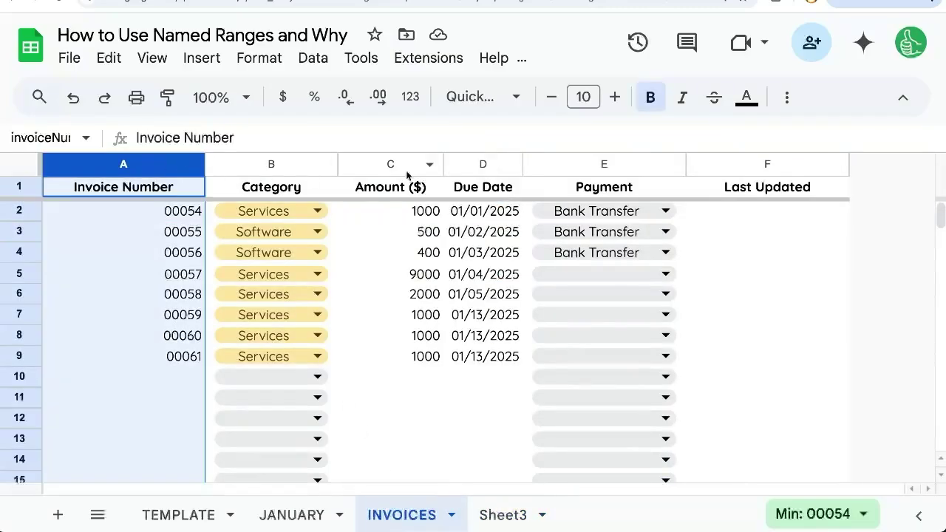
pyautogui.click(494, 166)
pyautogui.click(583, 161)
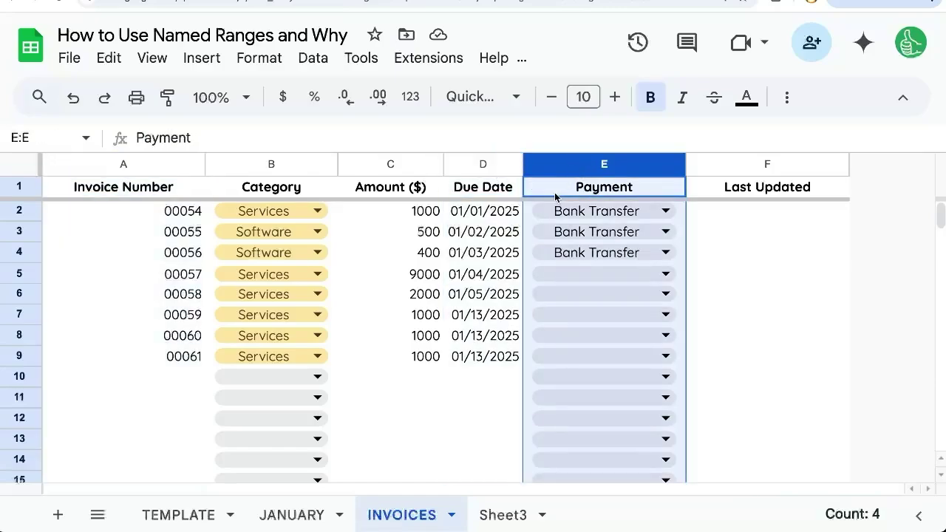
pyautogui.click(123, 194)
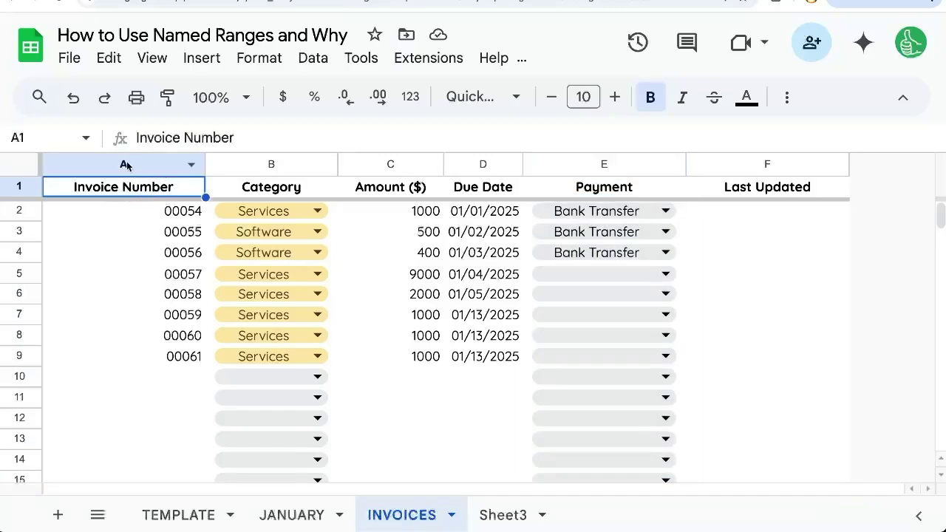
pyautogui.click(126, 164)
pyautogui.click(256, 159)
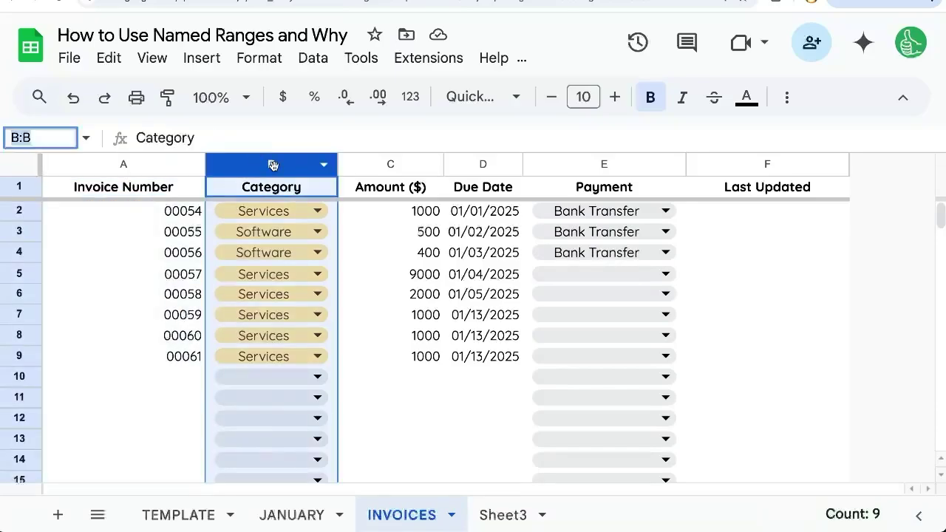
pyautogui.click(57, 136)
pyautogui.press('BackSpace')
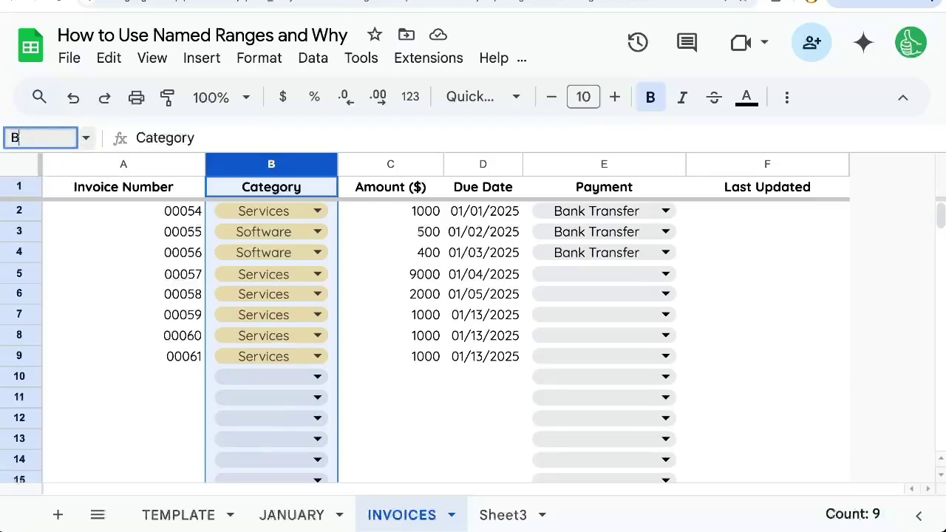
pyautogui.click(294, 300)
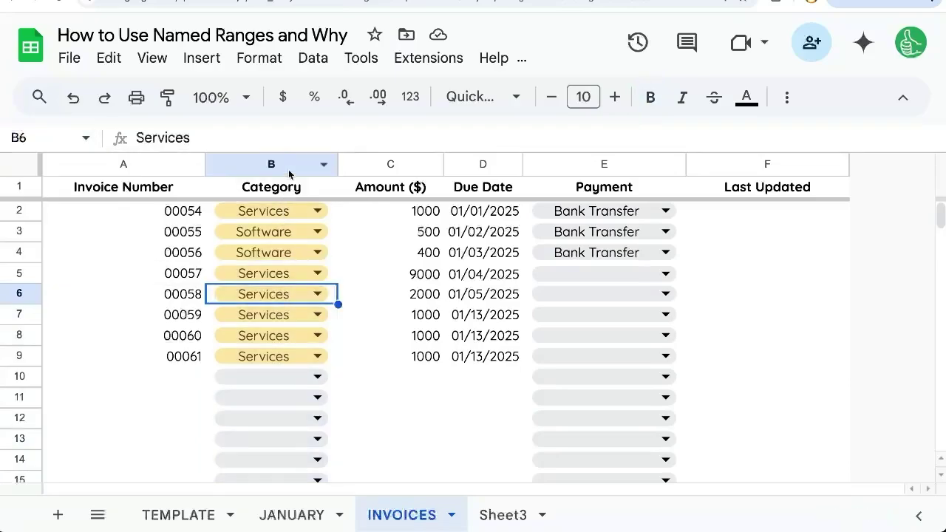
pyautogui.click(288, 170)
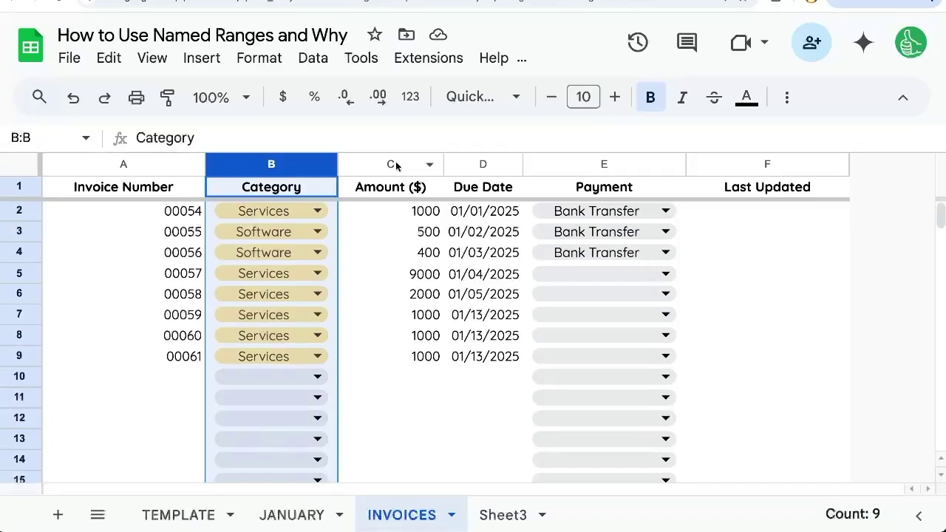
pyautogui.click(58, 139)
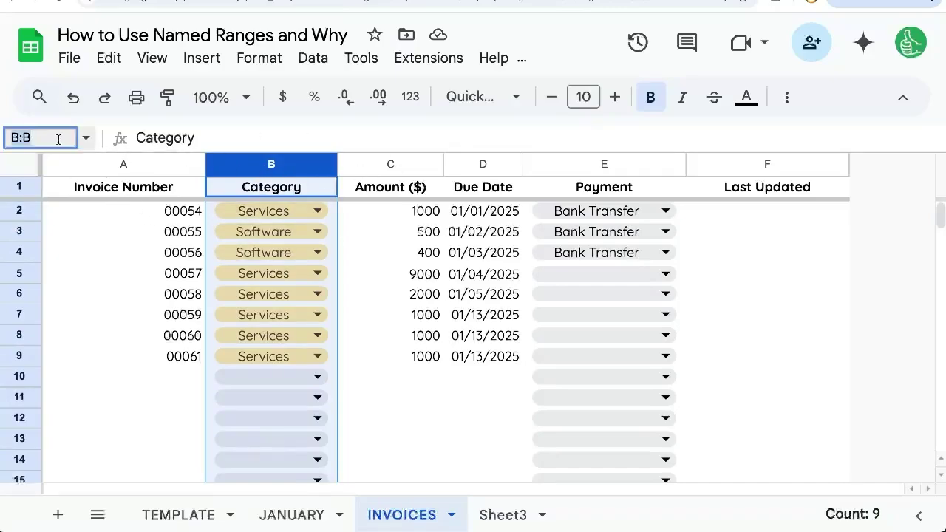
pyautogui.click(271, 163)
pyautogui.click(272, 186)
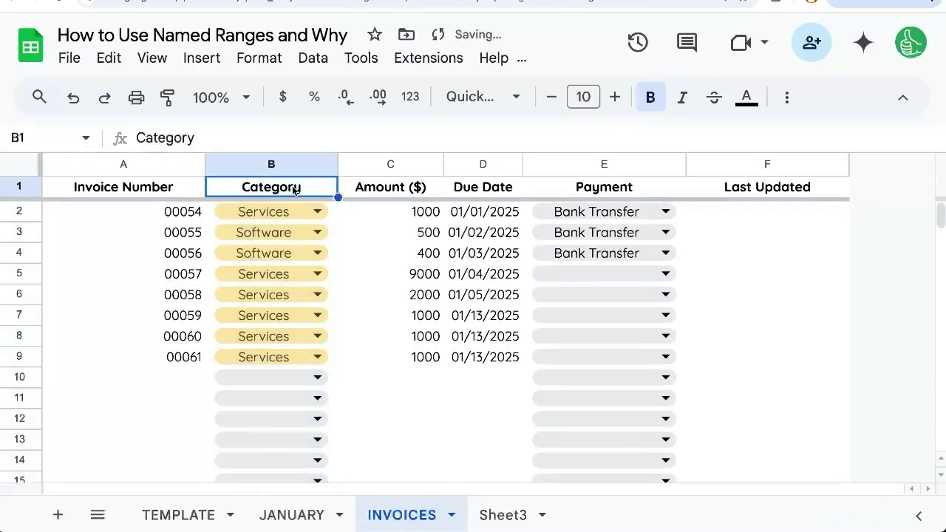
pyautogui.click(298, 165)
pyautogui.click(415, 163)
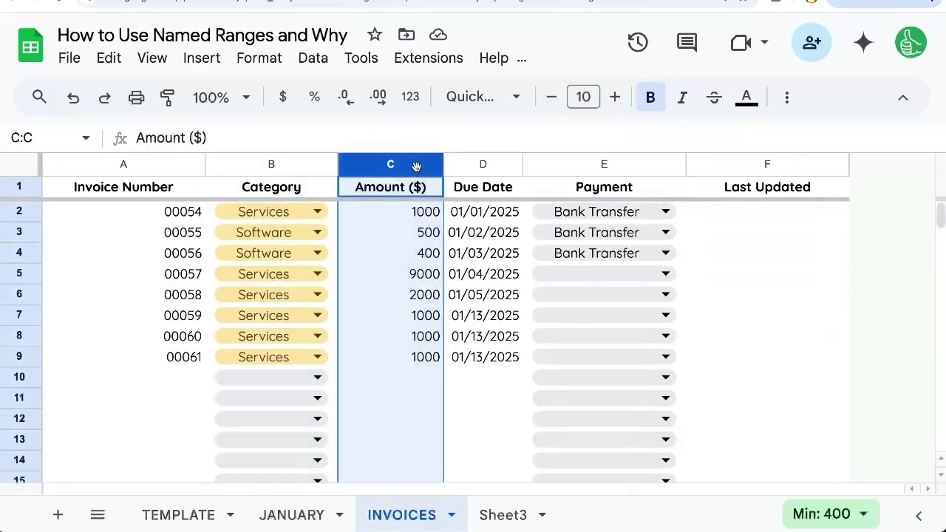
# - Save column C as the named range InvoiceAmounts via Data > Named ranges, then close the panel
pyautogui.click(308, 59)
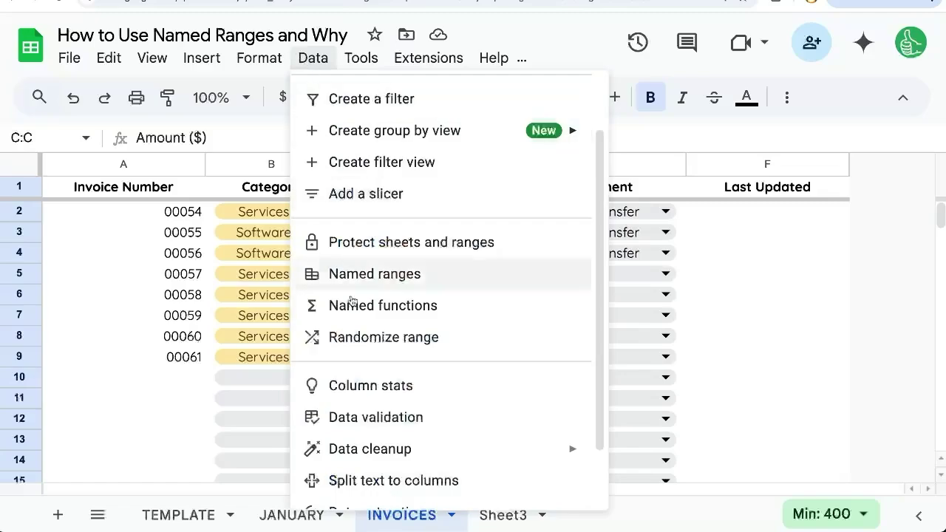
pyautogui.click(389, 274)
pyautogui.click(766, 178)
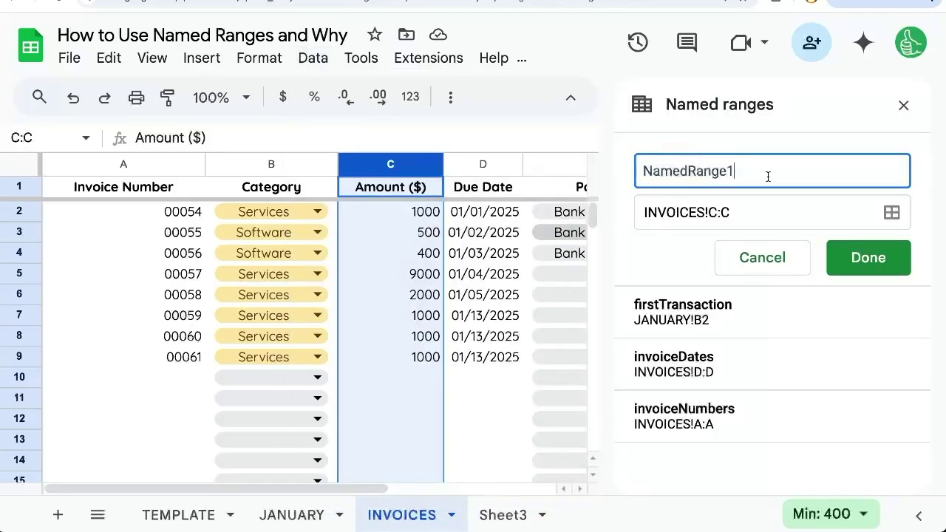
pyautogui.hotkey('ctrl', 'a')
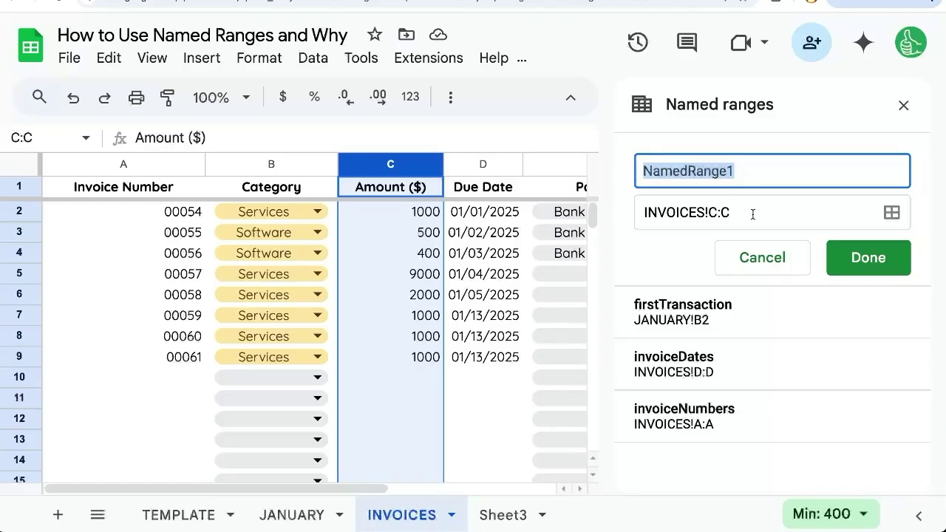
pyautogui.click(775, 168)
pyautogui.hotkey('ctrl', 'a')
pyautogui.write('InvoiceAmounts')
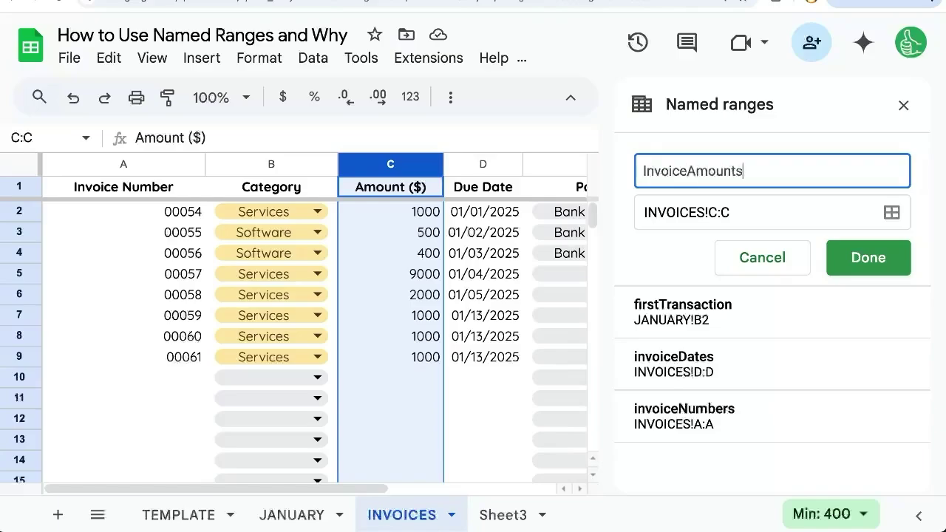
pyautogui.click(868, 259)
pyautogui.click(904, 105)
pyautogui.click(222, 238)
# - Reopen the Named ranges panel listing firstTransaction, InvoiceAmounts, invoiceDates and invoiceNumbers
pyautogui.click(139, 240)
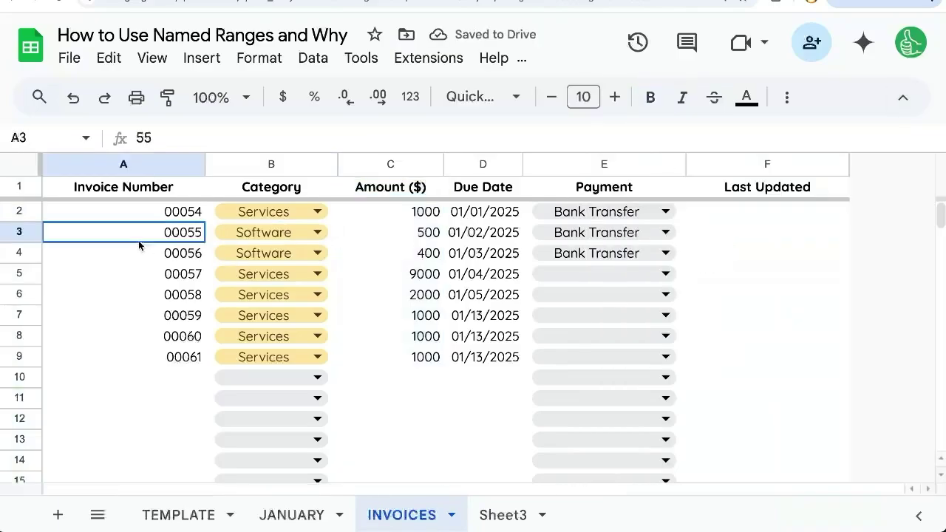
pyautogui.click(461, 240)
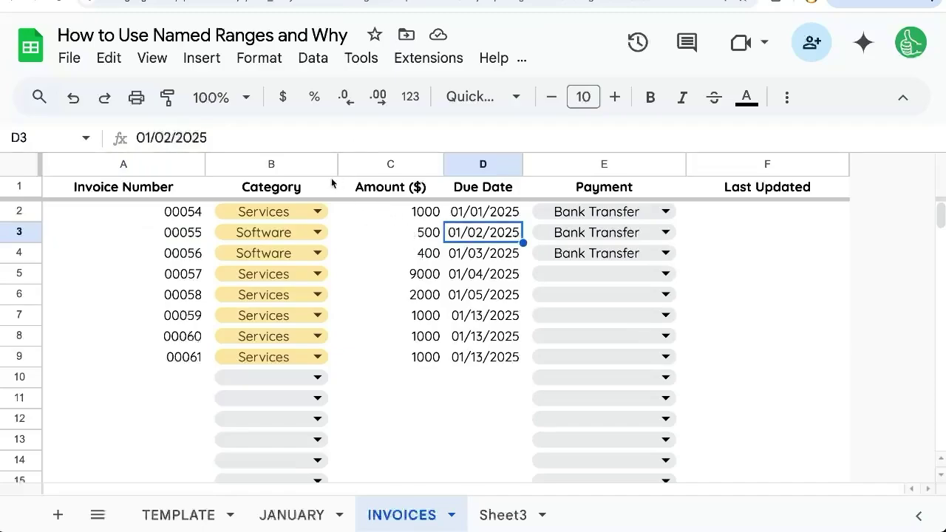
pyautogui.click(317, 62)
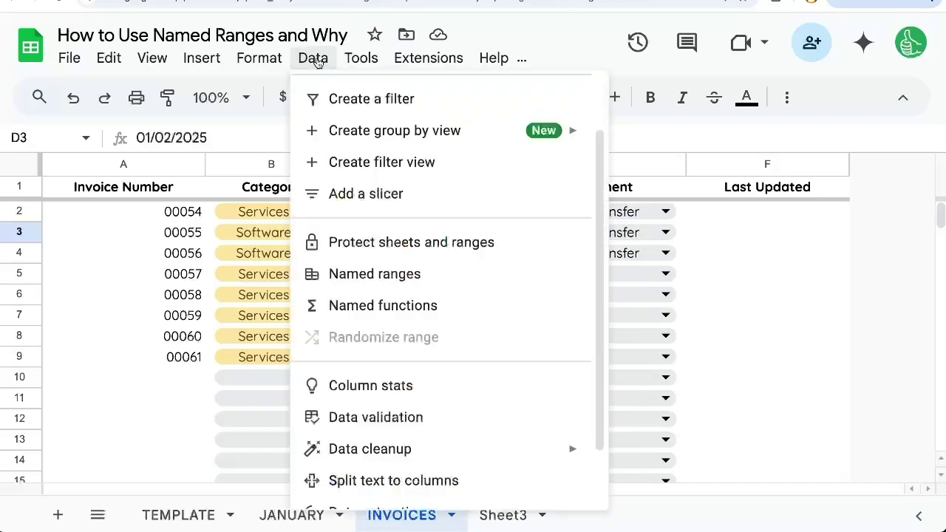
pyautogui.click(359, 273)
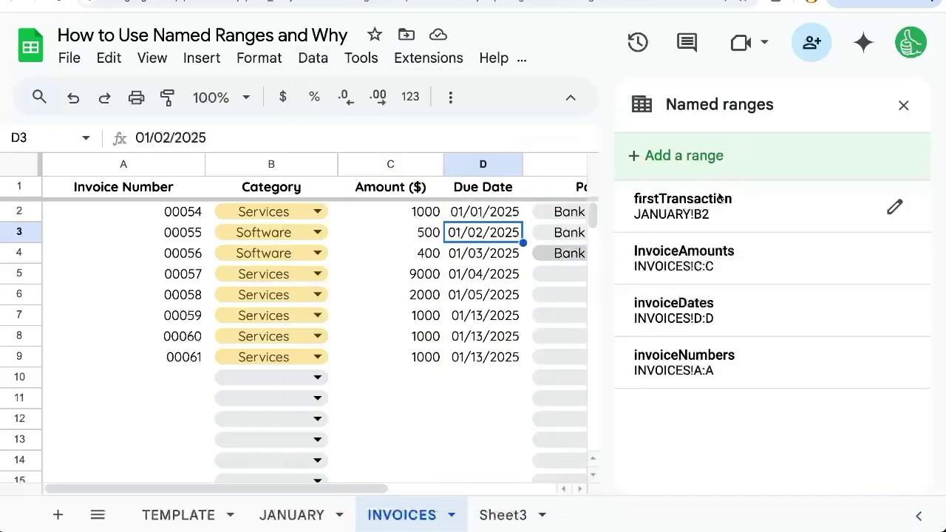
# - Add a named range Settings covering Sheet3!A:A
pyautogui.click(280, 517)
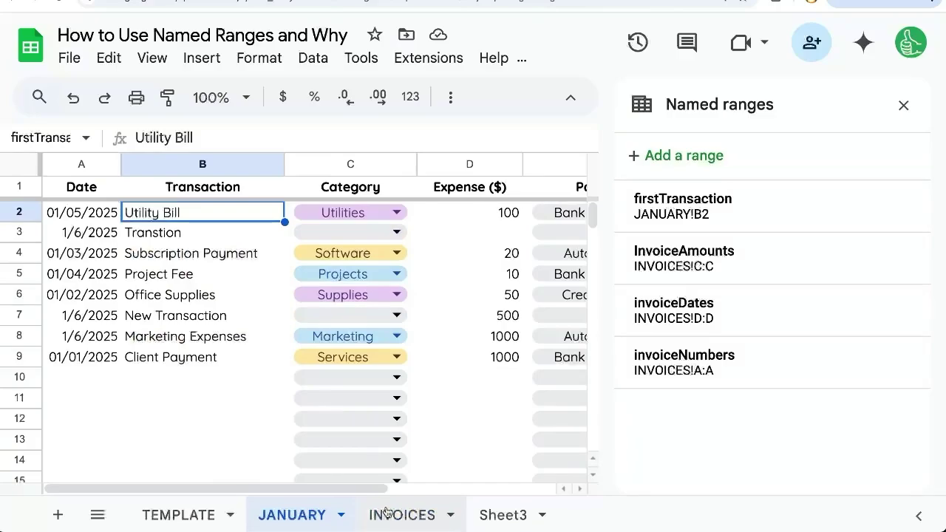
pyautogui.click(382, 516)
pyautogui.click(502, 516)
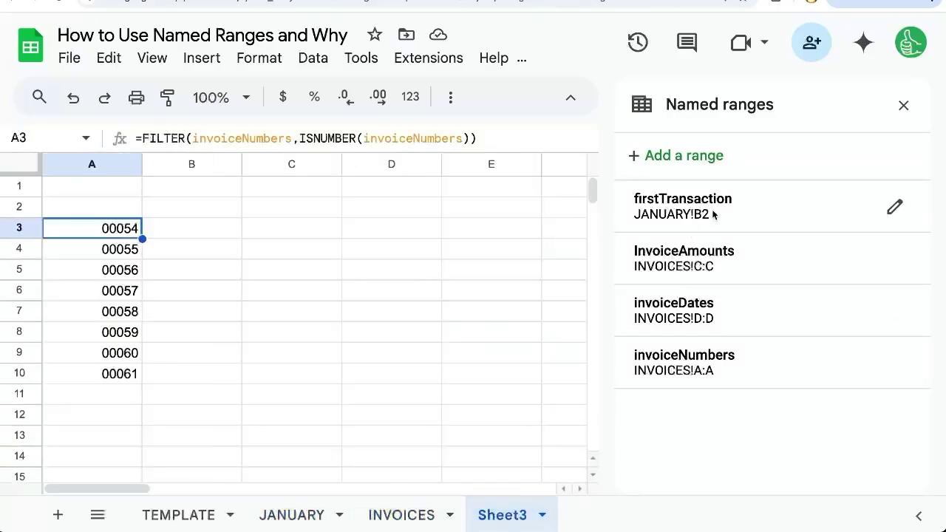
pyautogui.click(684, 157)
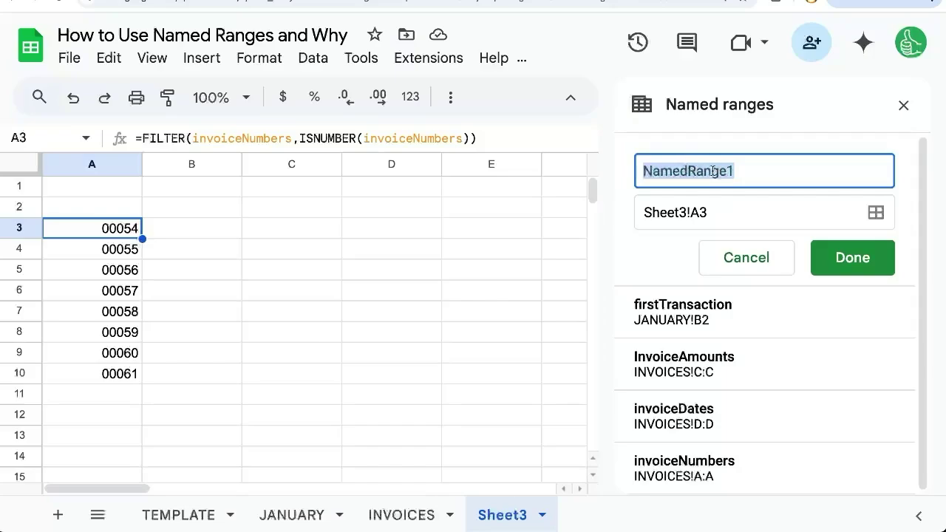
pyautogui.click(729, 217)
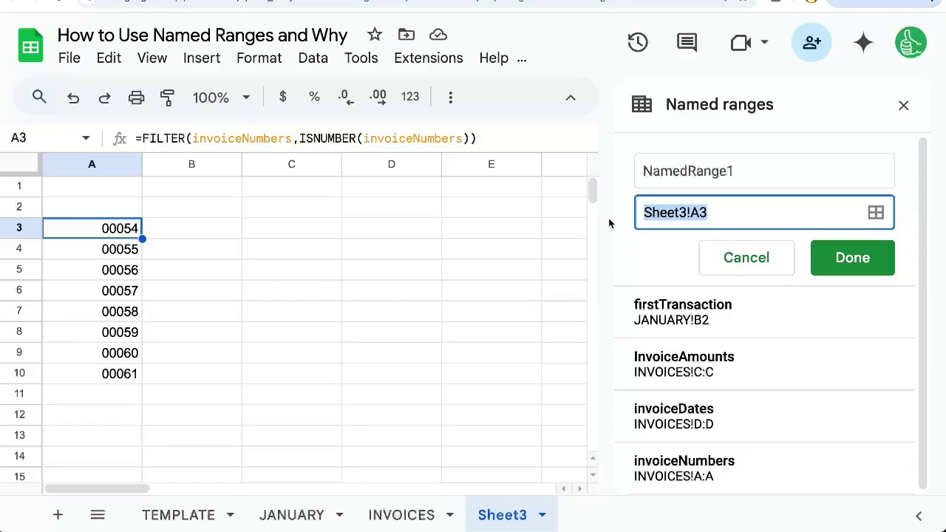
pyautogui.write('She')
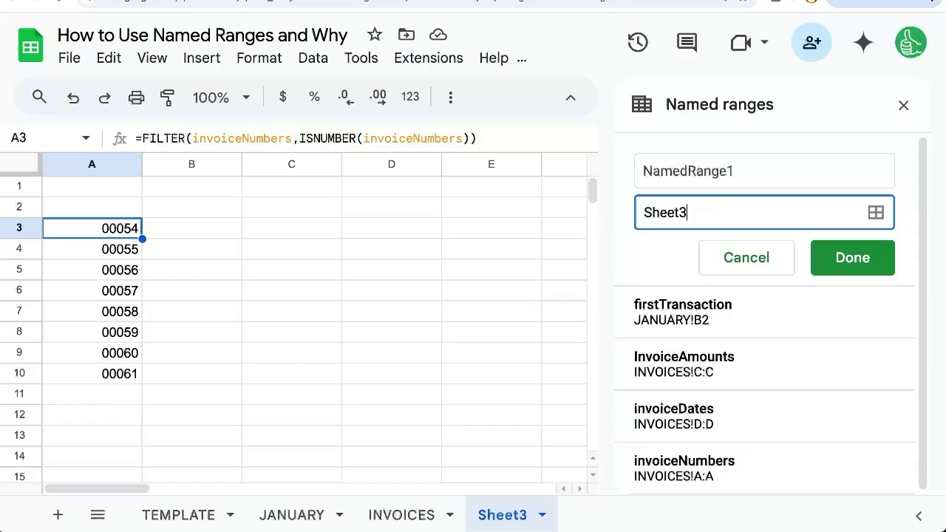
pyautogui.click(836, 258)
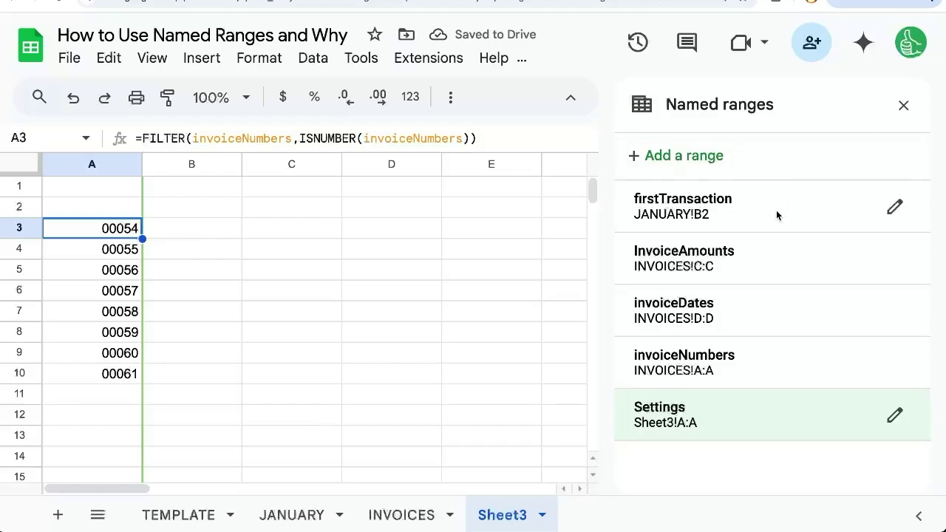
# - Delete the firstTransaction named range and confirm its removal
pyautogui.click(892, 210)
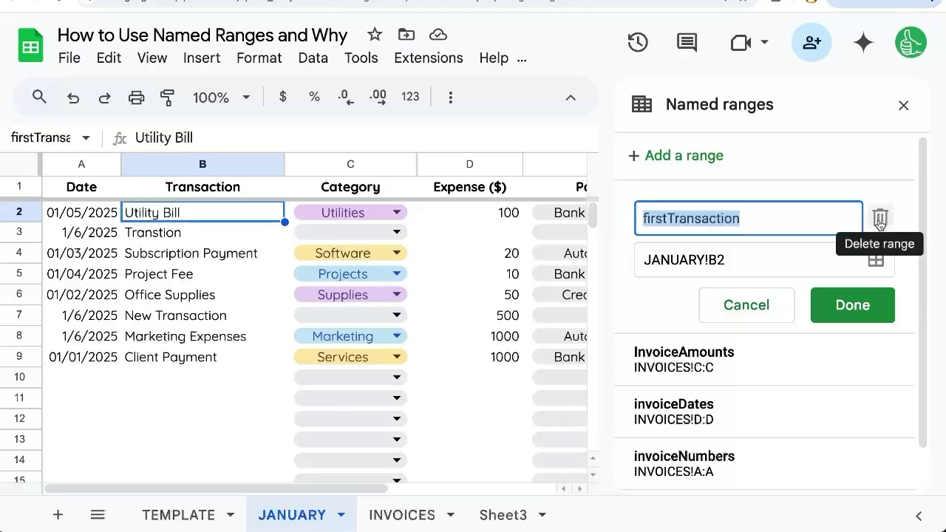
pyautogui.click(880, 223)
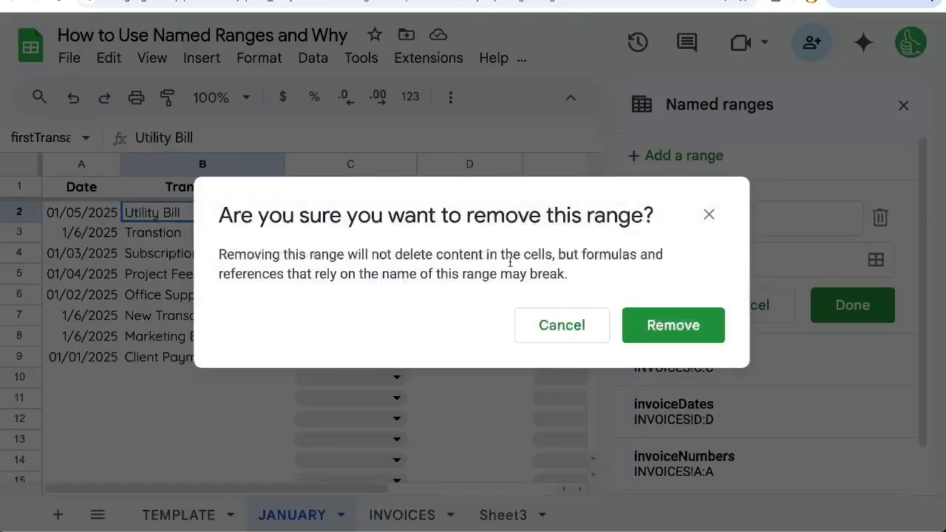
pyautogui.click(681, 327)
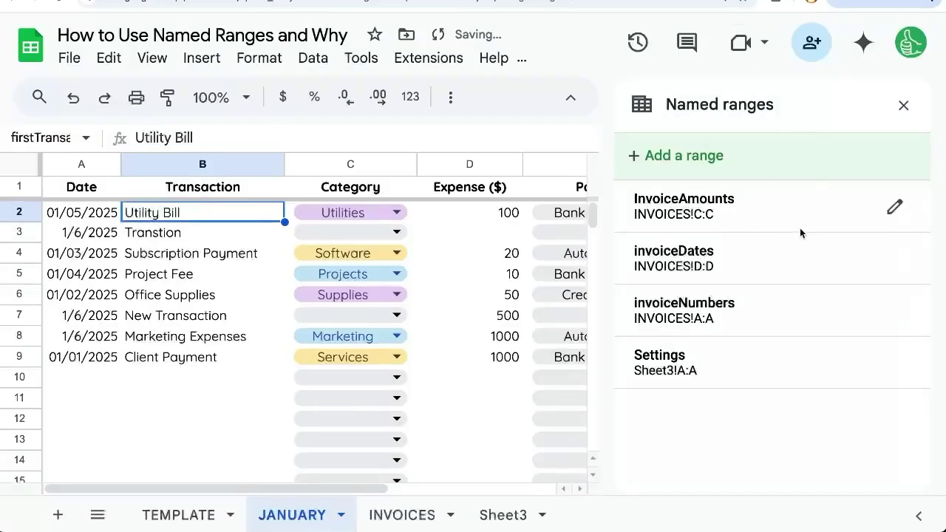